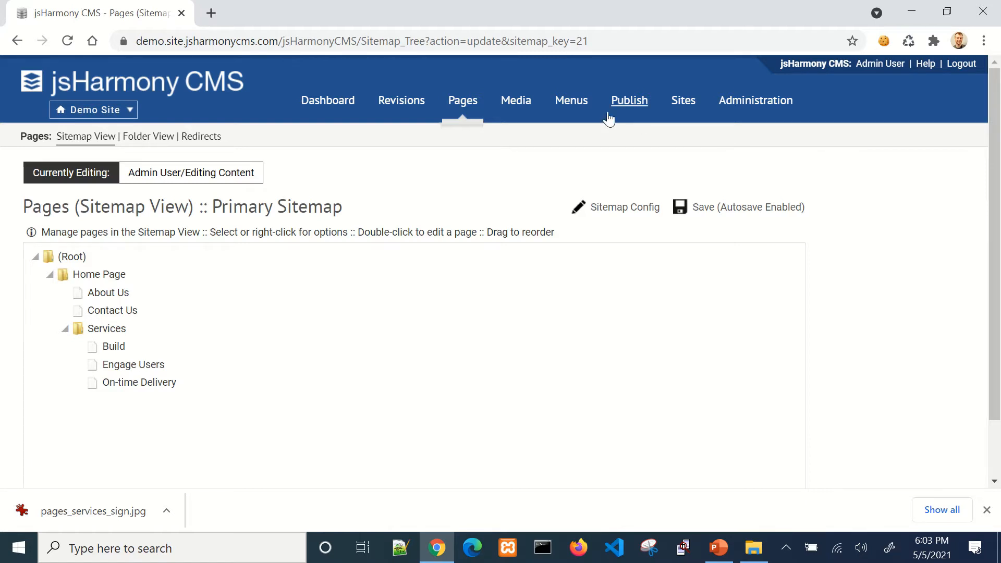
# Upload pages_services_meeting.jpg and pages_services_sign.jpg from the Sample Images folder into the root of the site's media library
pyautogui.click(516, 100)
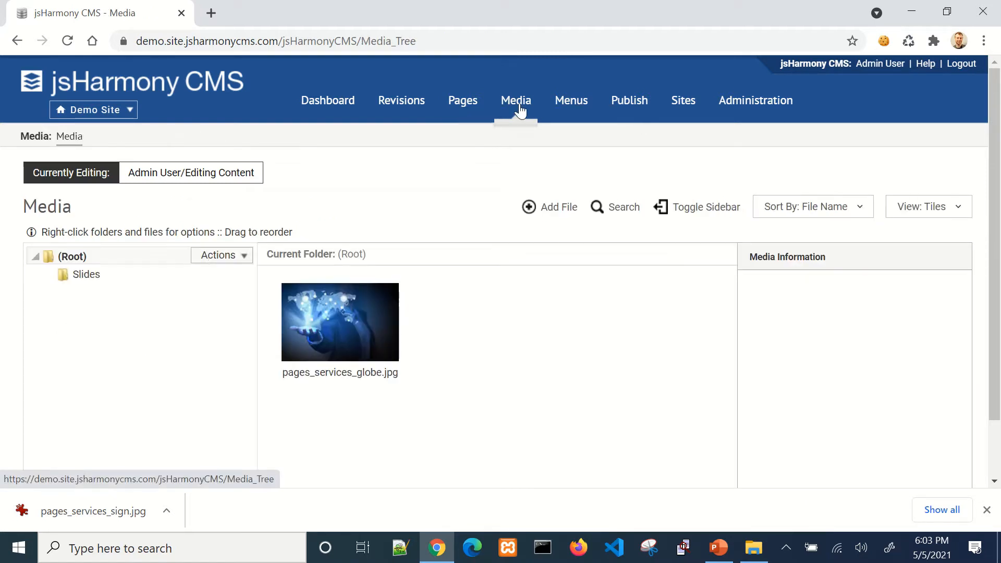
pyautogui.click(751, 555)
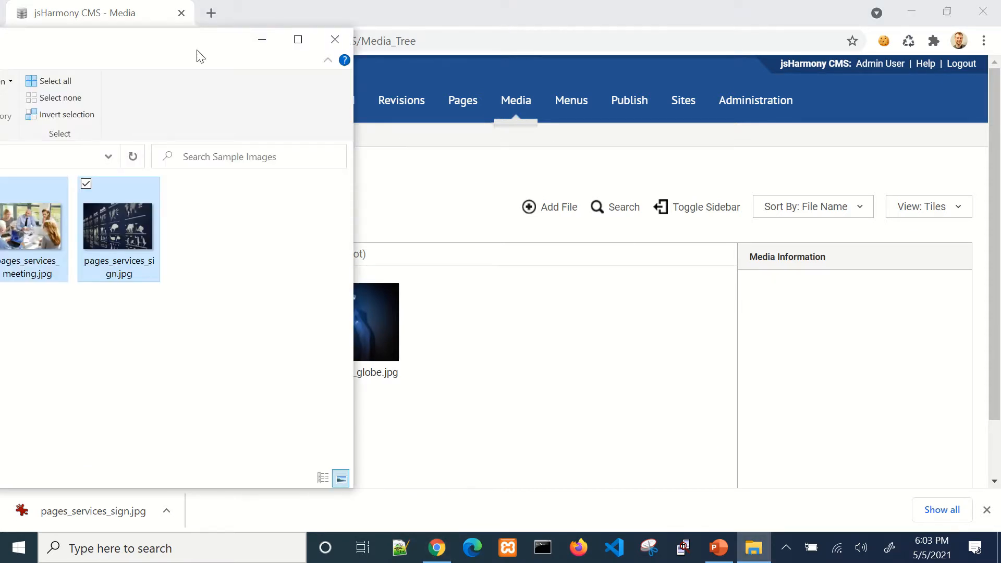
pyautogui.moveTo(195, 49); pyautogui.dragTo(557, 42)
pyautogui.moveTo(364, 328); pyautogui.dragTo(533, 200)
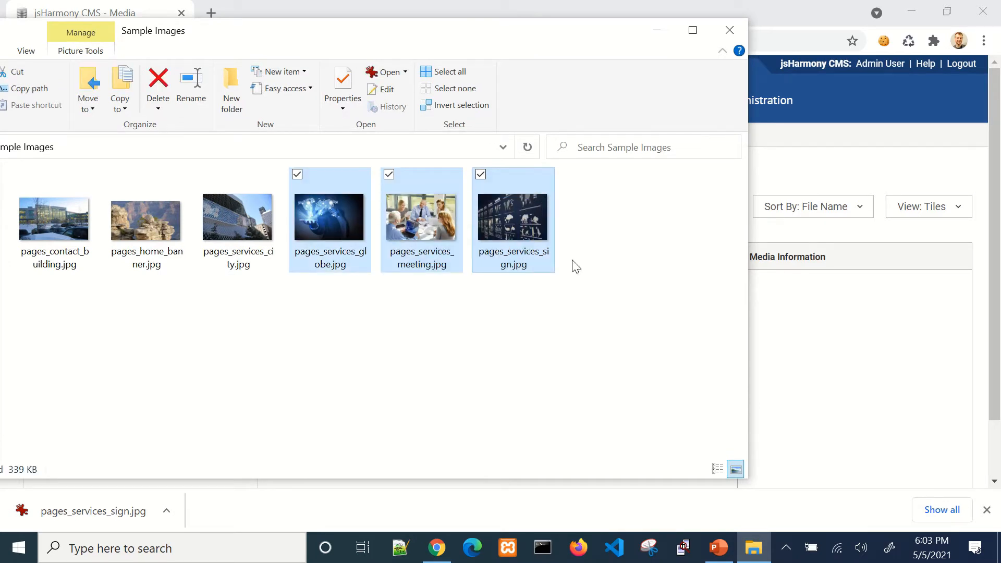
pyautogui.moveTo(609, 287); pyautogui.dragTo(427, 245)
pyautogui.moveTo(422, 32); pyautogui.dragTo(116, 38)
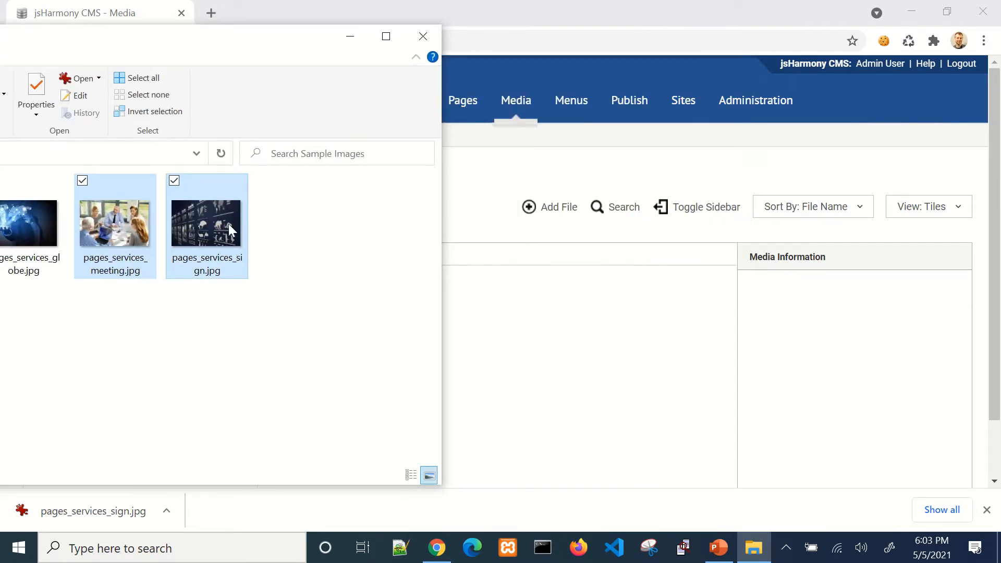
pyautogui.moveTo(229, 224); pyautogui.dragTo(551, 355)
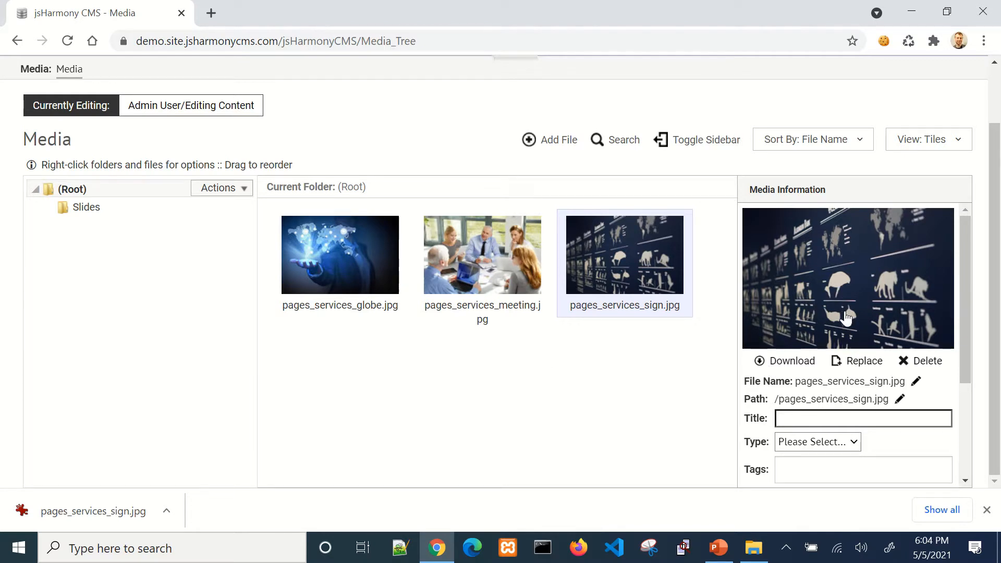
# Set the type of pages_services_sign.jpg to Photo, tag it Animals and Diagram, and save the changes
pyautogui.scroll(-1, 845, 318)
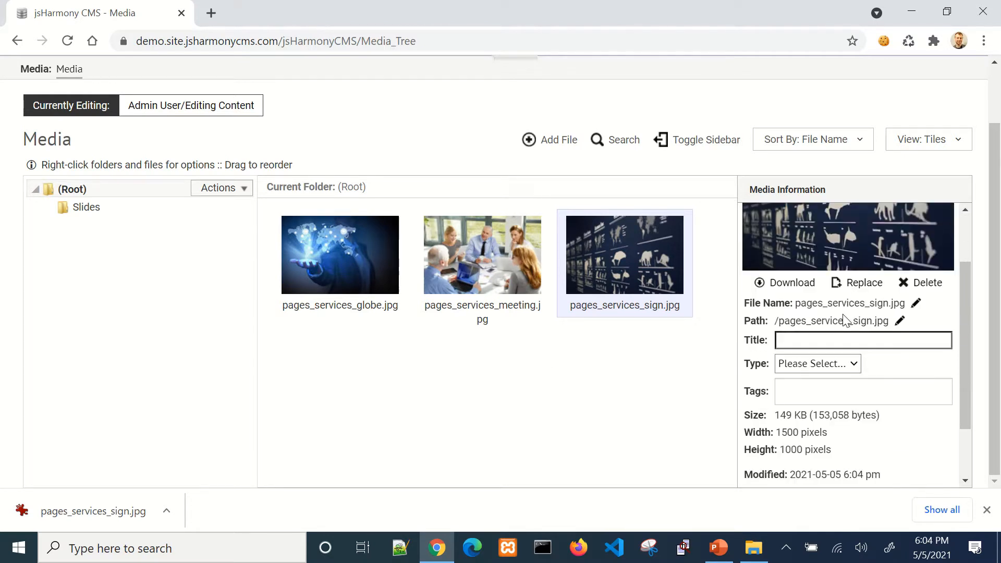
pyautogui.click(807, 365)
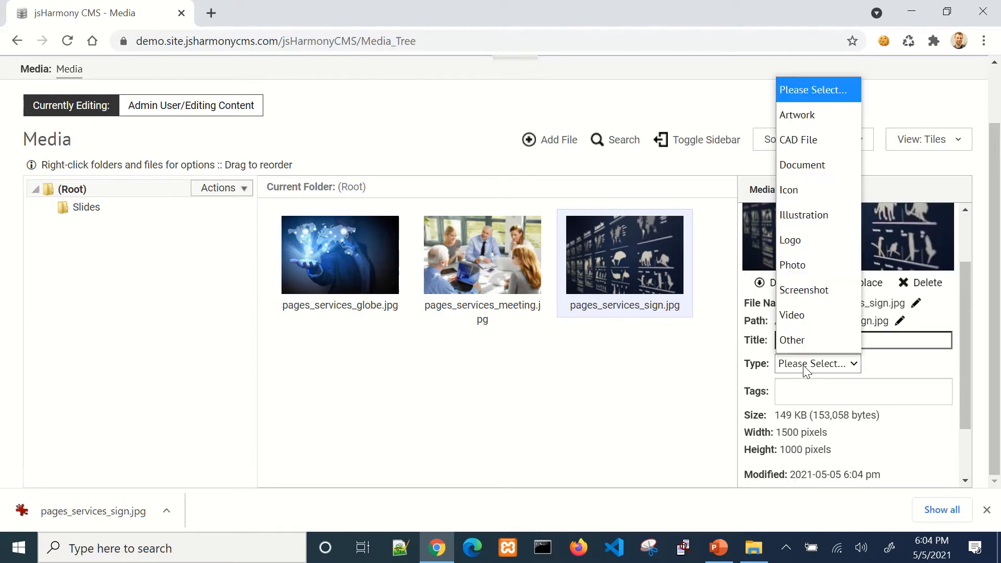
pyautogui.click(824, 264)
pyautogui.click(823, 420)
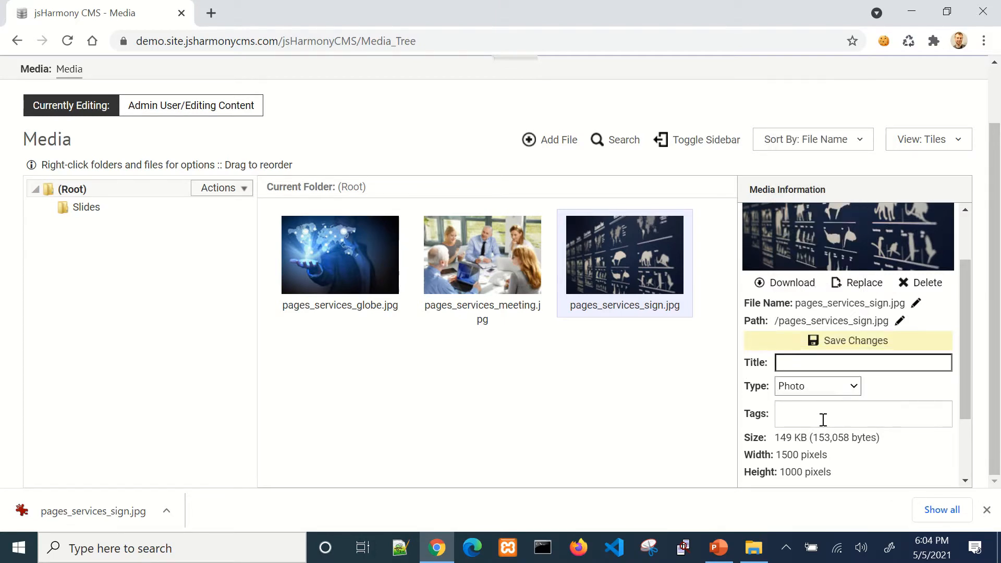
pyautogui.write('Animals')
pyautogui.press('Return')
pyautogui.write('Diagram')
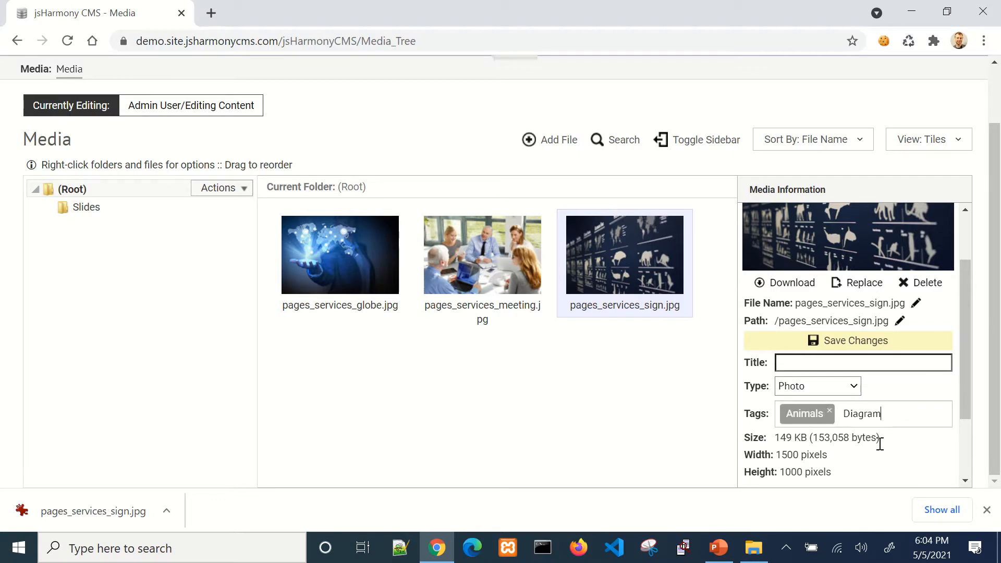
pyautogui.press('Return')
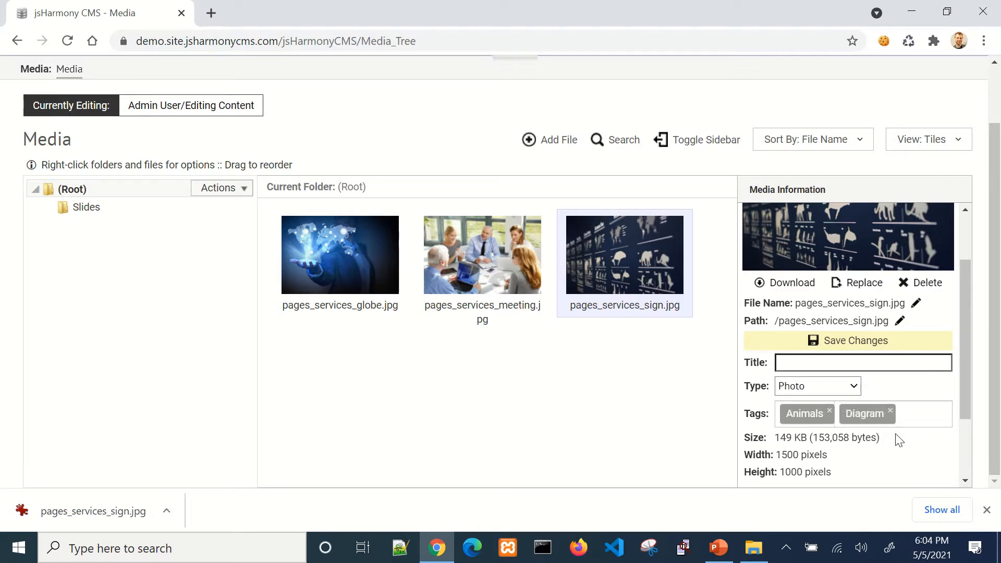
pyautogui.click(849, 342)
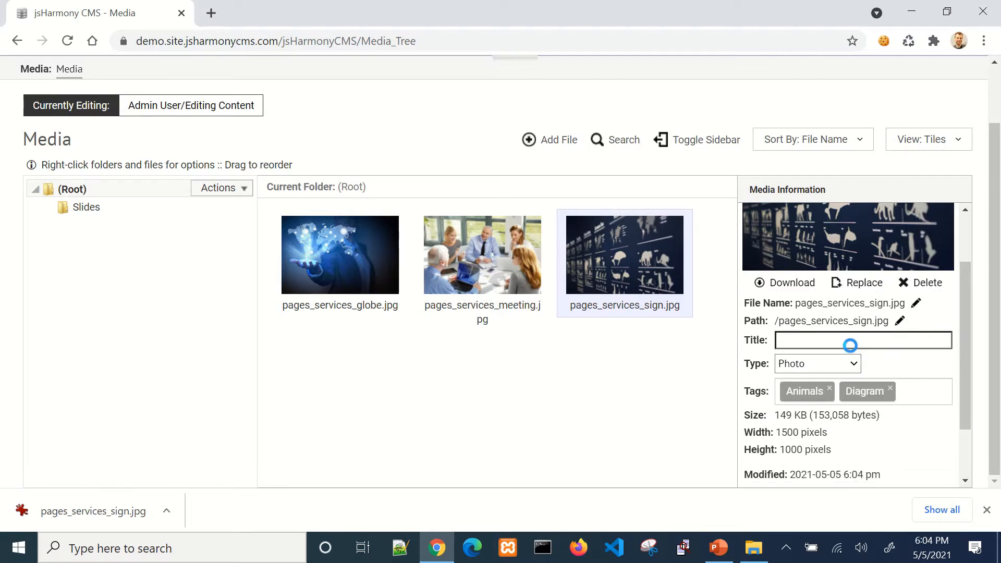
# Create a subfolder named Banners under the root media folder
pyautogui.rightClick(85, 190)
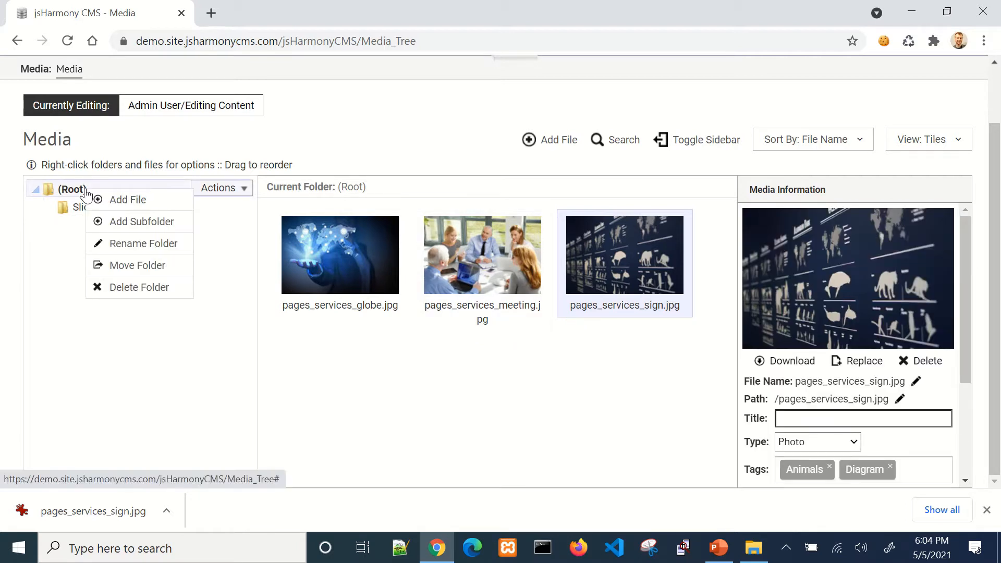
pyautogui.click(137, 224)
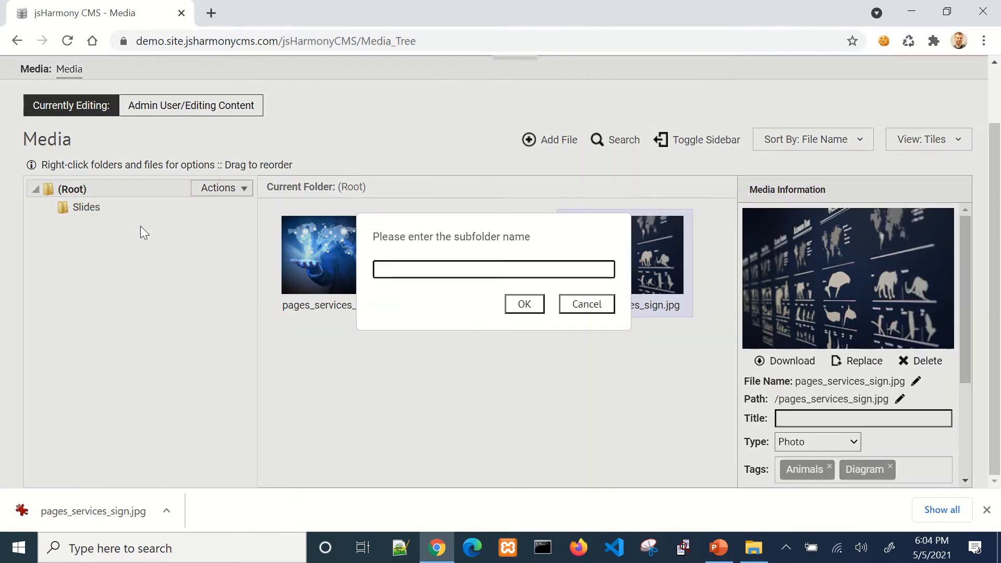
pyautogui.write('Banners')
pyautogui.click(523, 304)
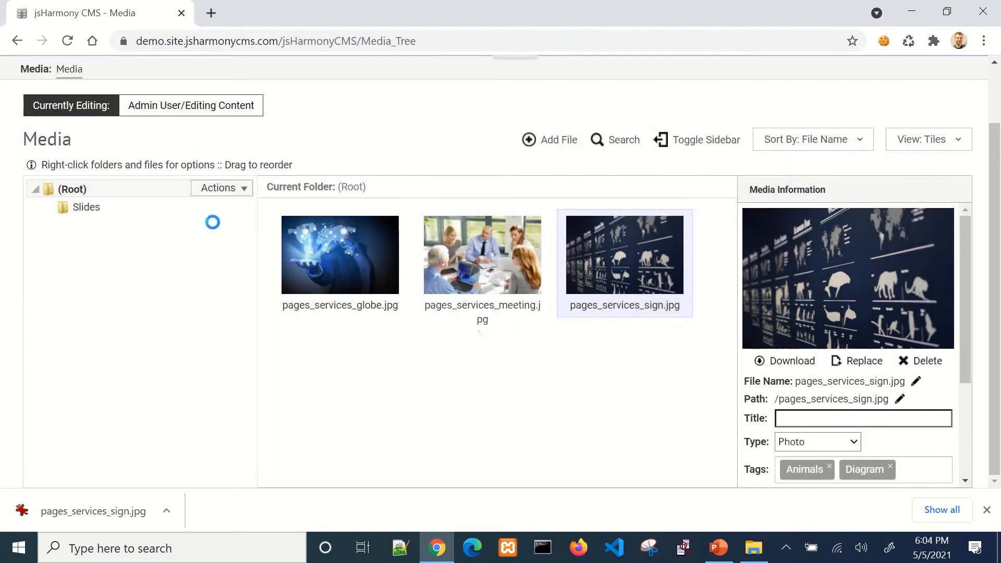
# Move pages_services_meeting.jpg and pages_services_sign.jpg from the root into the Banners folder and open that folder
pyautogui.click(88, 193)
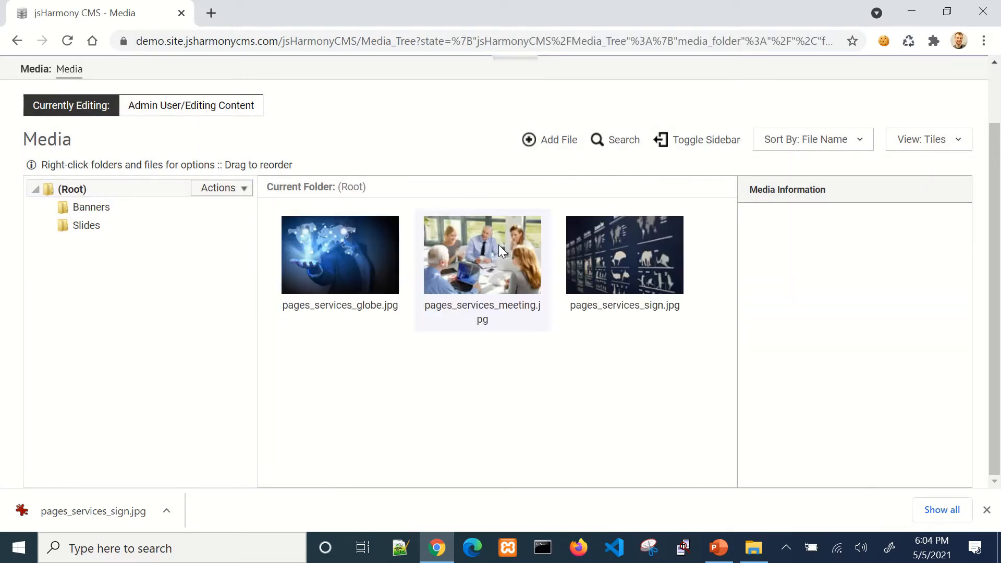
pyautogui.moveTo(498, 245); pyautogui.dragTo(88, 209)
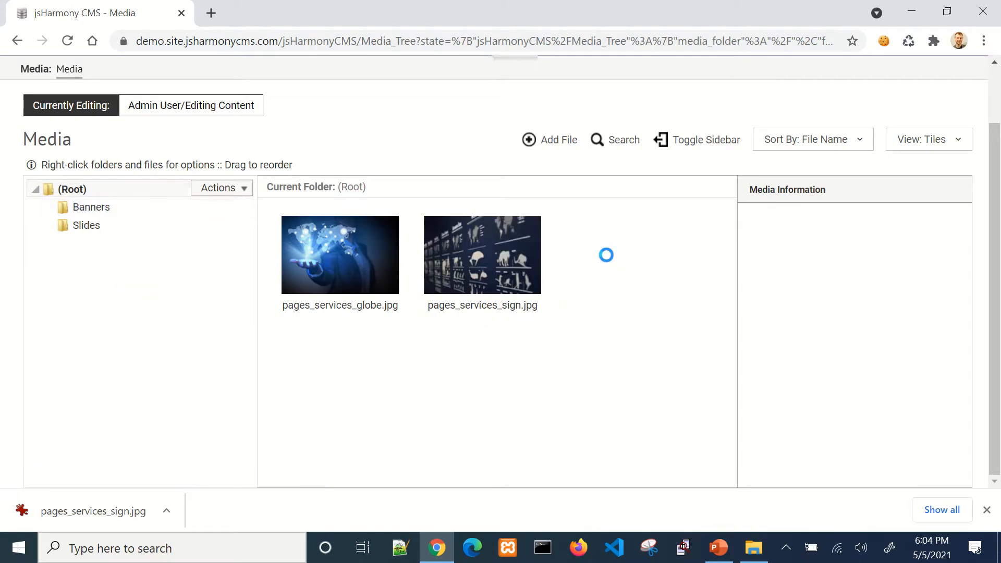
pyautogui.moveTo(495, 244); pyautogui.dragTo(82, 207)
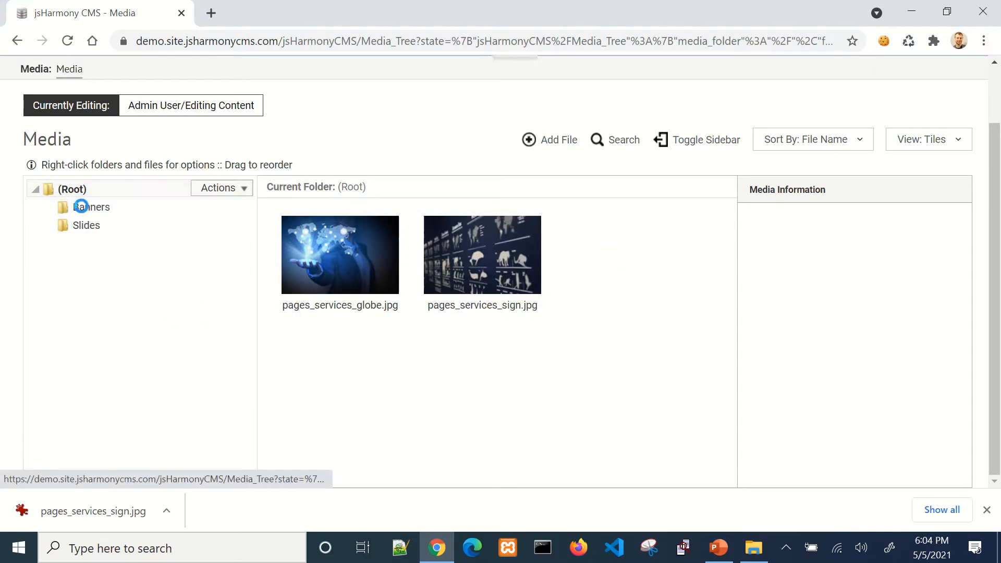
pyautogui.click(90, 211)
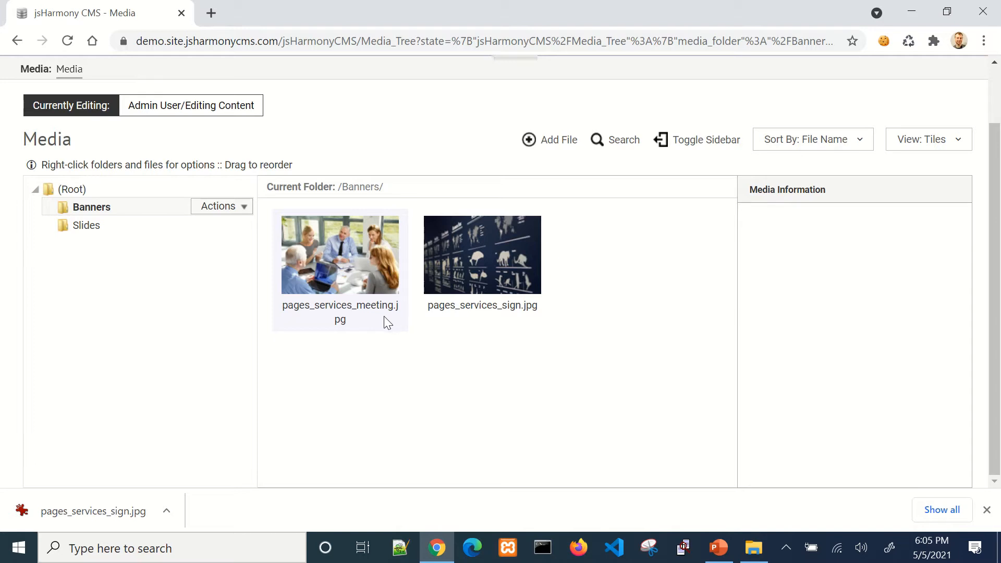
# Replace the content of pages_services_meeting.jpg in the Banners folder with the pages_contact_building.jpg image
pyautogui.click(358, 264)
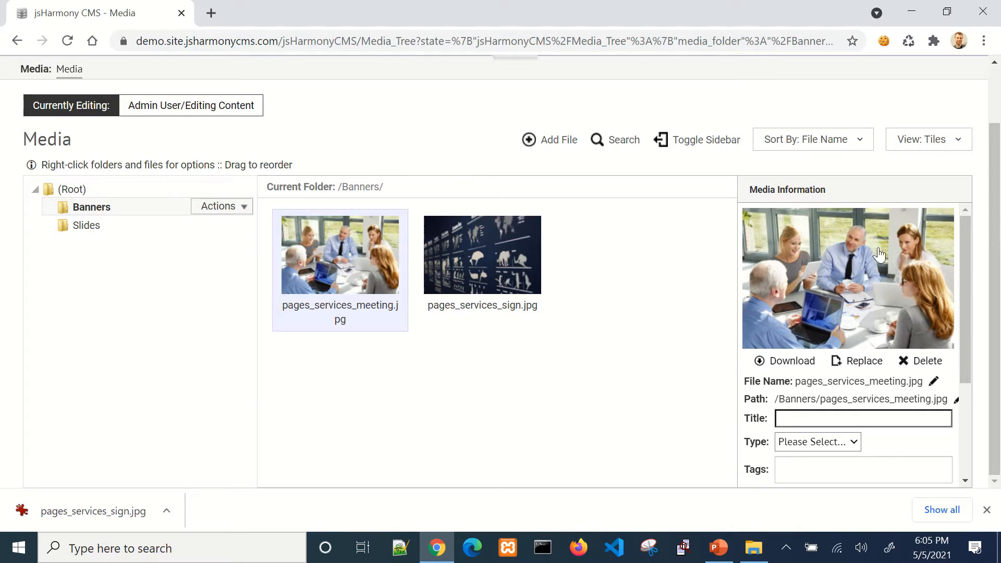
pyautogui.click(860, 368)
pyautogui.click(468, 299)
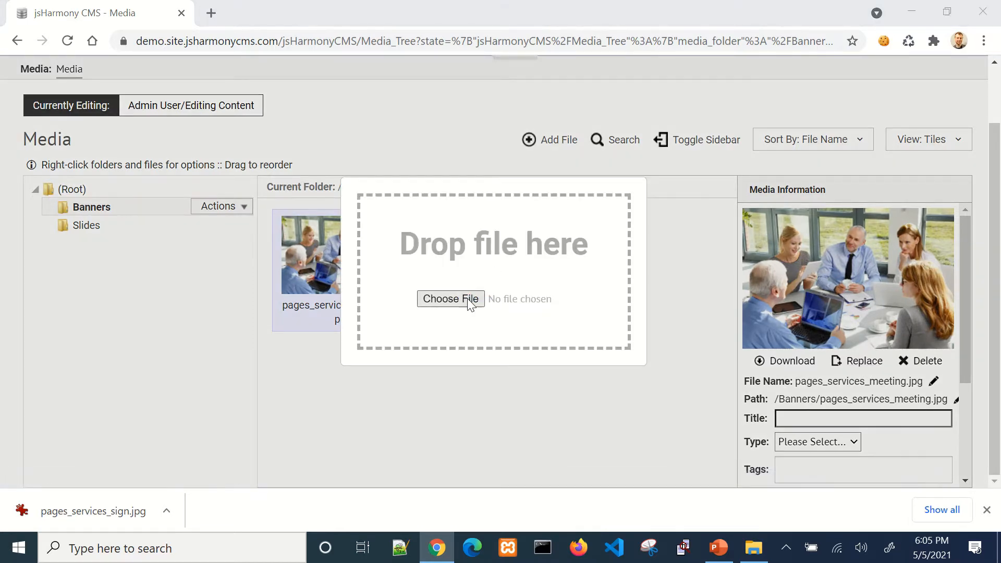
pyautogui.doubleClick(197, 127)
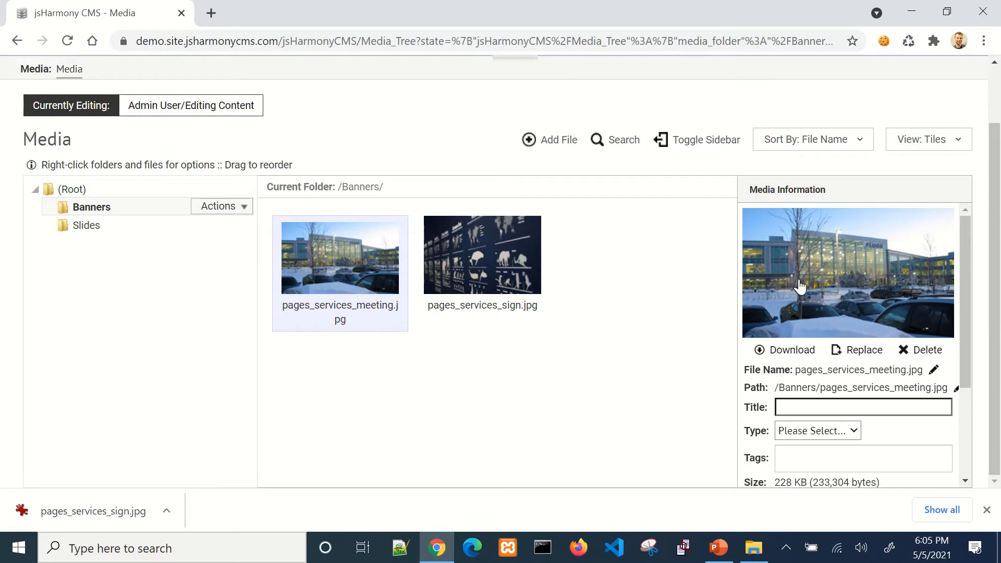
# Preview the two newest revisions of pages_services_meeting.jpg and restore the earlier one with the /Banners/ path
pyautogui.scroll(-3, 797, 308)
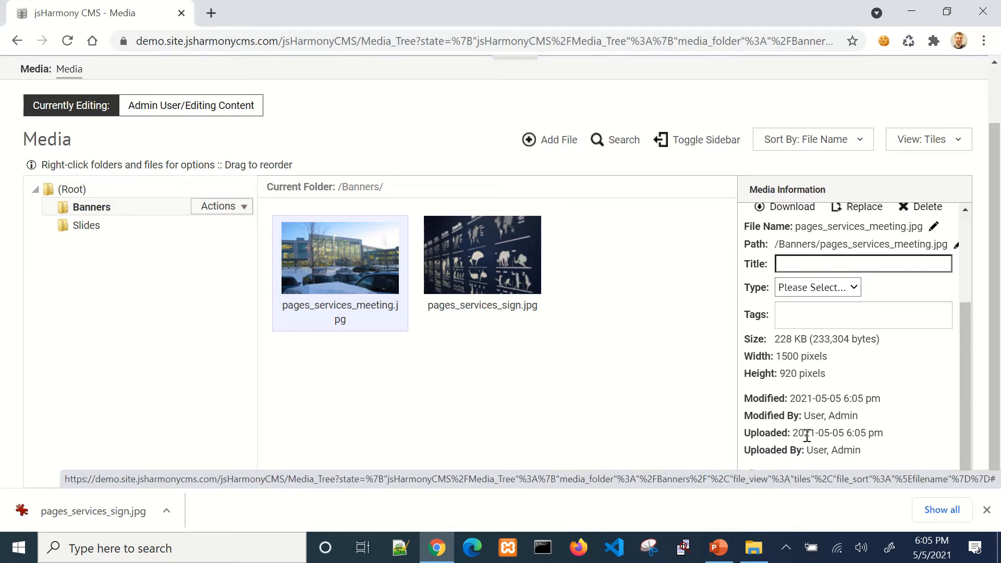
pyautogui.click(797, 476)
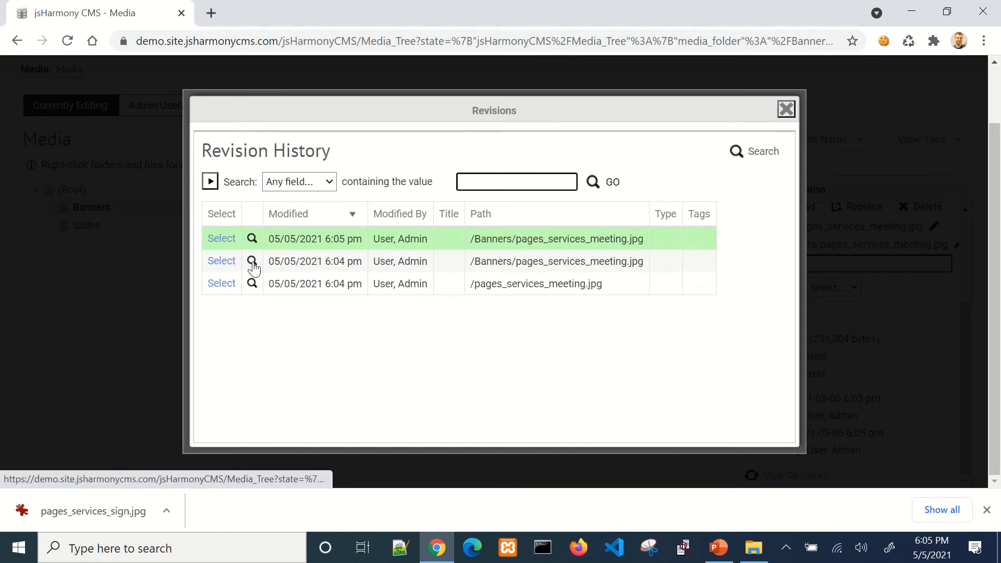
pyautogui.click(253, 261)
pyautogui.moveTo(461, 206); pyautogui.dragTo(325, 128)
pyautogui.doubleClick(269, 126)
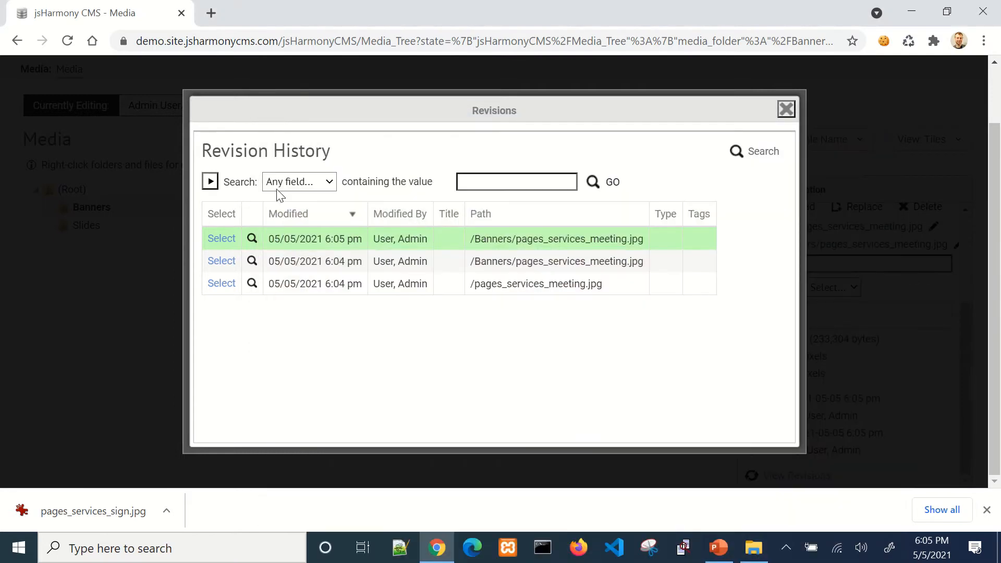
pyautogui.click(256, 238)
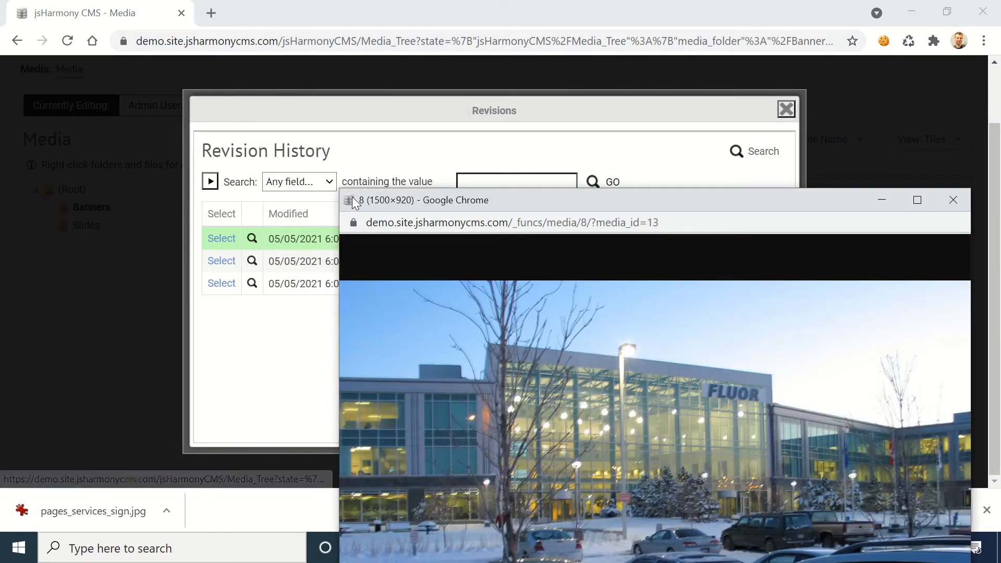
pyautogui.doubleClick(348, 201)
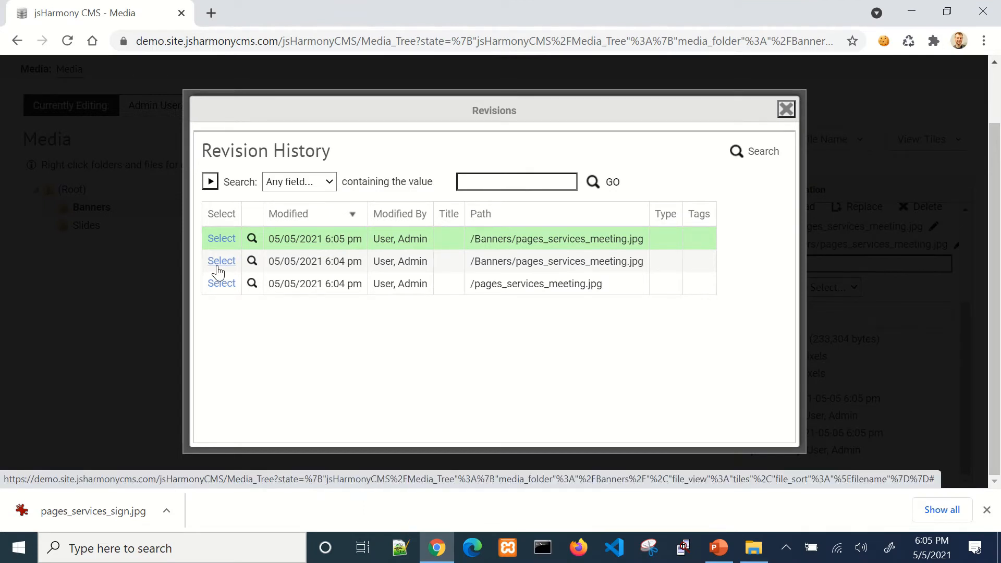
pyautogui.click(218, 263)
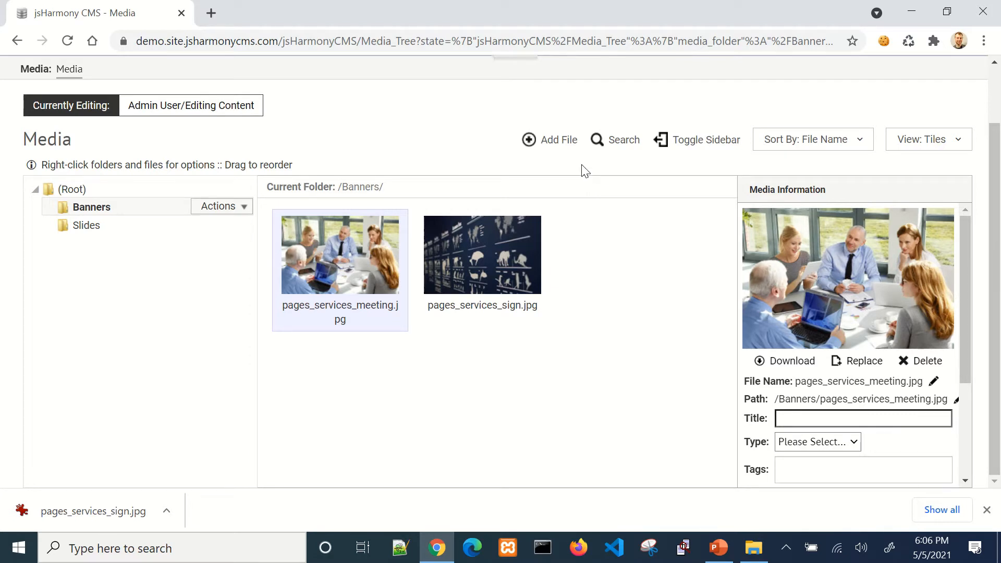
# Review the searchable media fields and search any field of the media library for "animals"
pyautogui.click(616, 146)
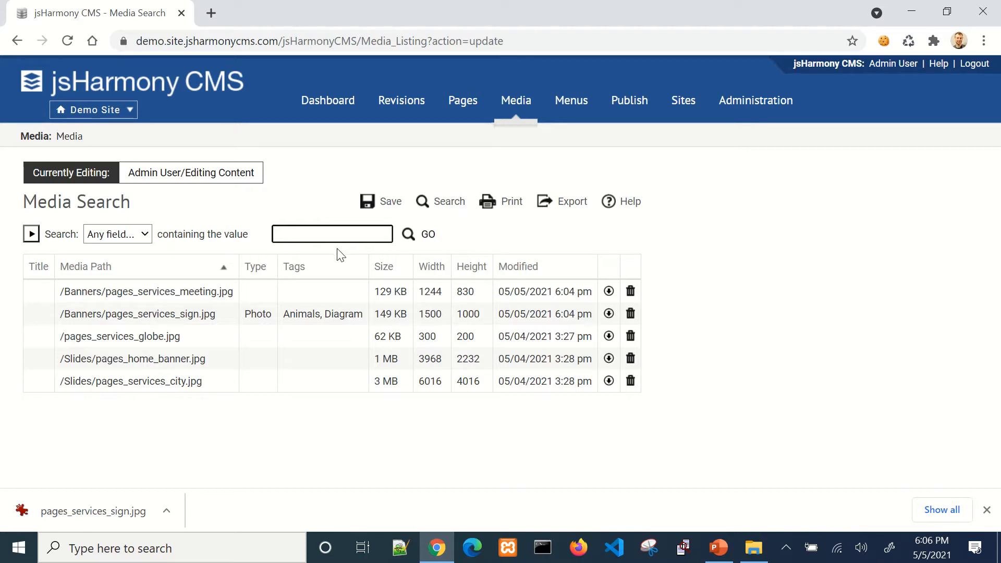
pyautogui.click(130, 234)
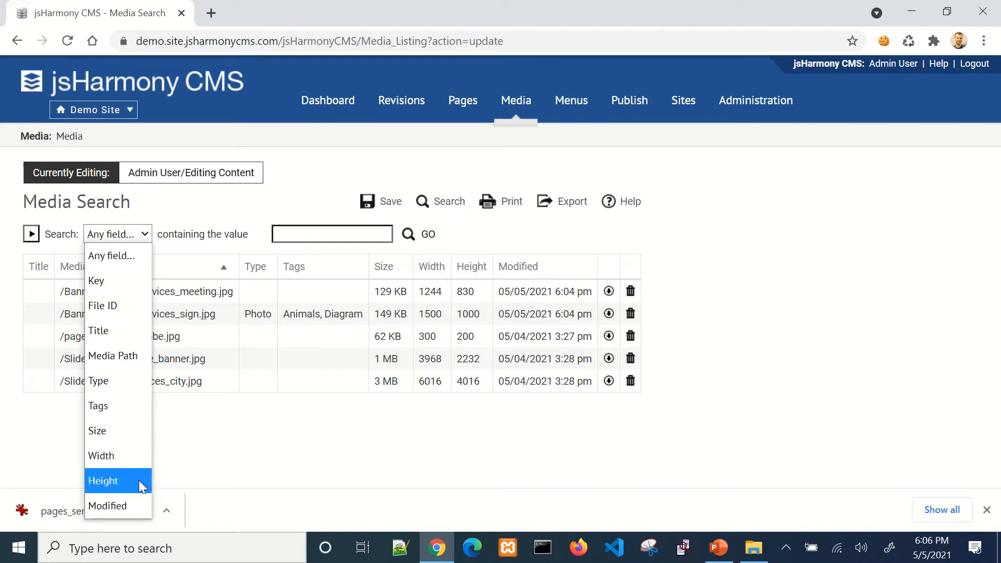
pyautogui.click(234, 226)
pyautogui.click(315, 236)
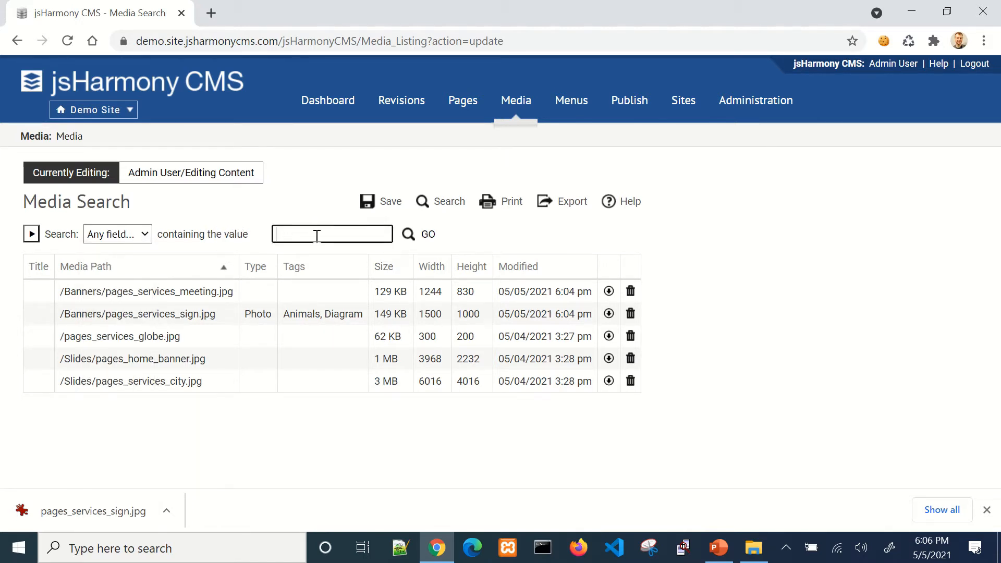
pyautogui.write('animals')
pyautogui.press('Return')
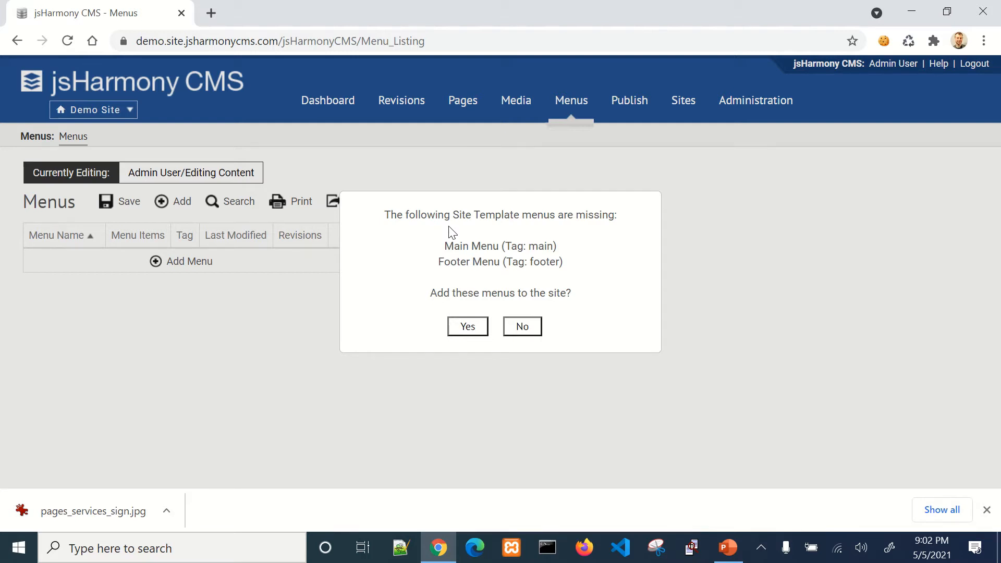
# Add the missing Main Menu and Footer Menu from the site template and open the Main Menu's items for editing
pyautogui.click(468, 324)
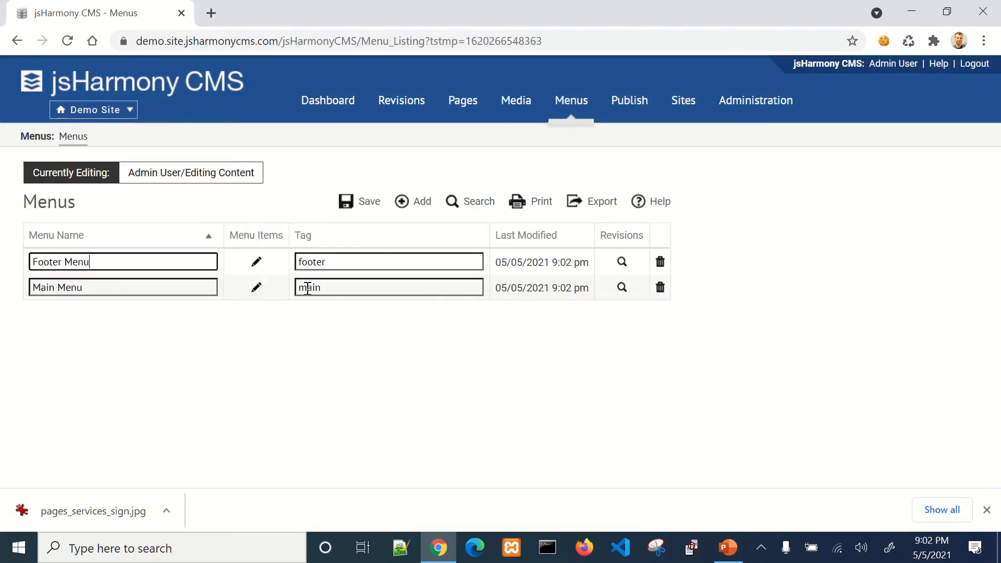
pyautogui.click(256, 288)
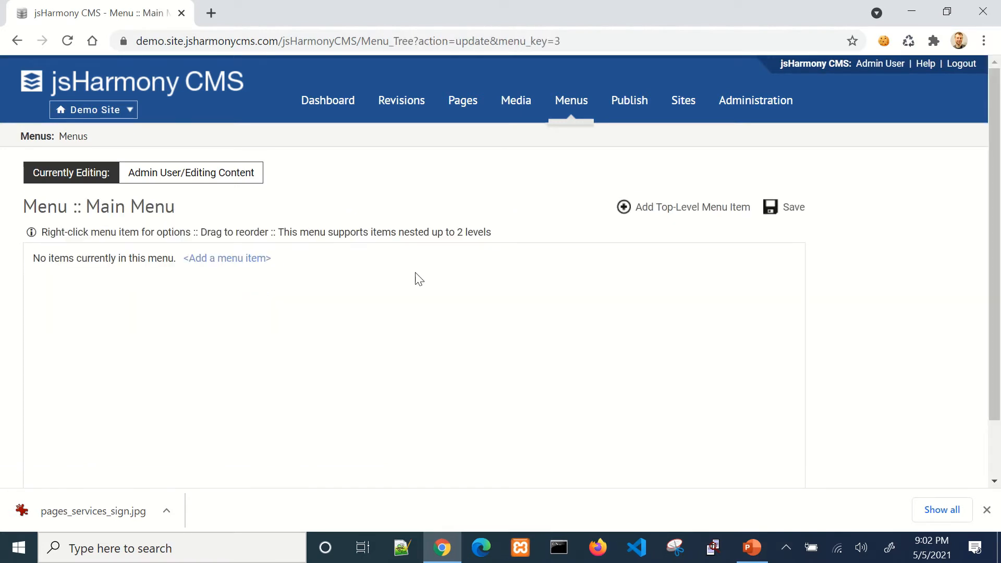
# Add a top-level Home item to the Main Menu and link it to the page /index.html
pyautogui.click(642, 211)
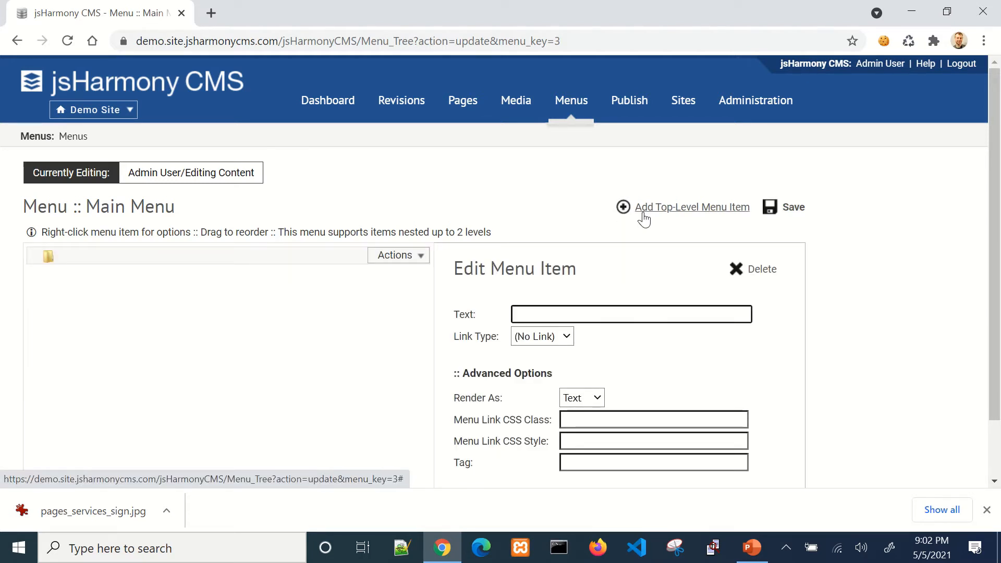
pyautogui.write('Home')
pyautogui.click(560, 336)
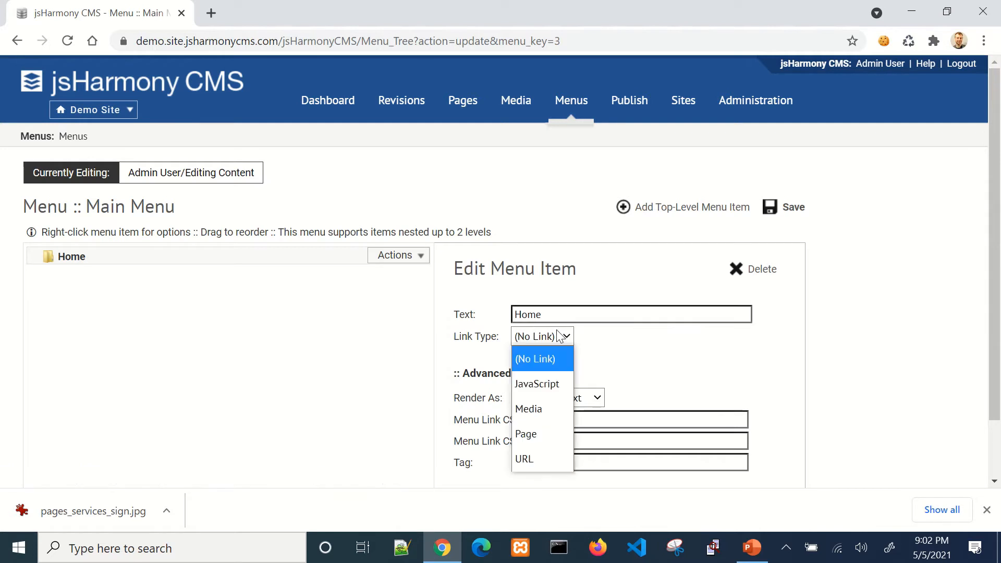
pyautogui.click(536, 434)
pyautogui.click(738, 356)
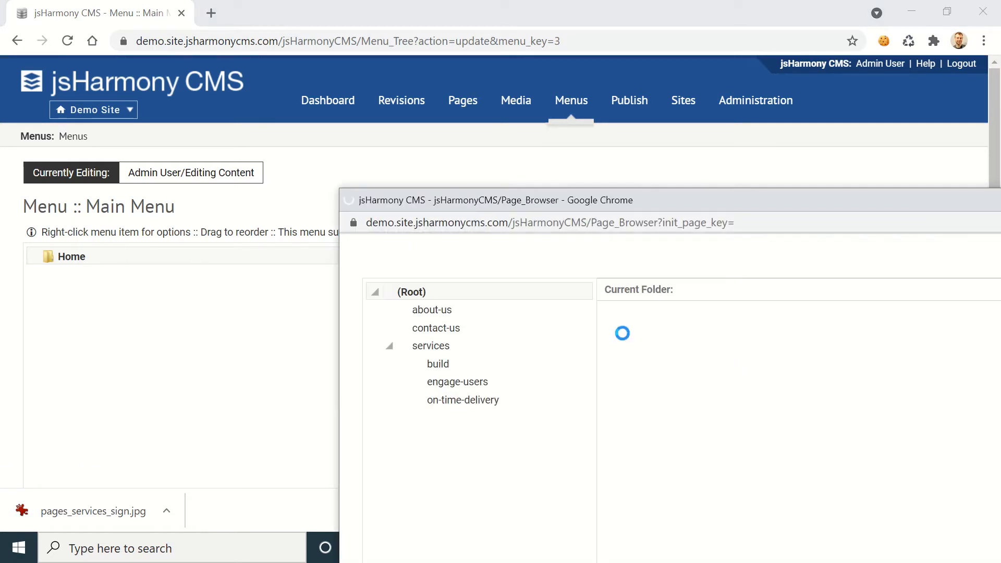
pyautogui.click(659, 349)
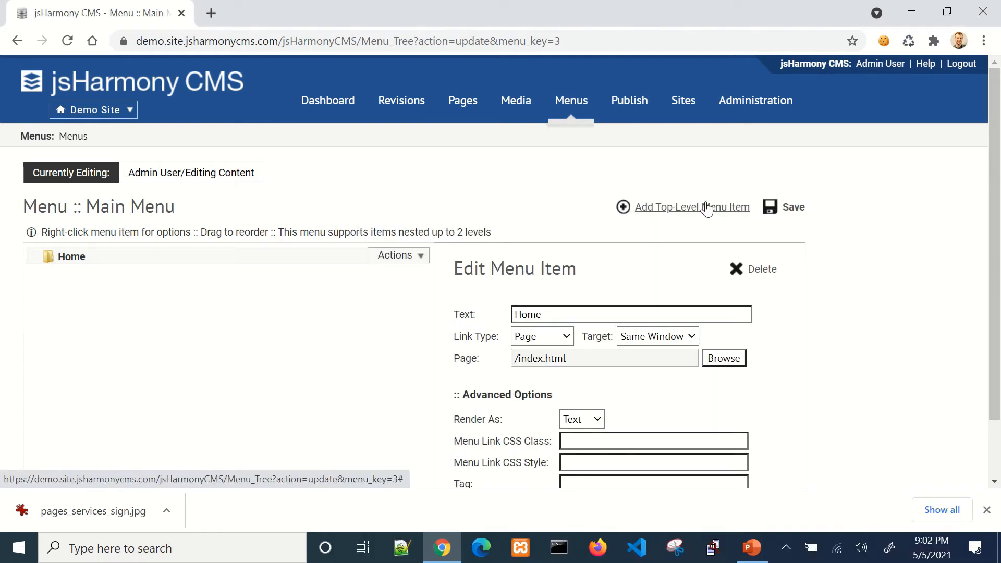
# Add a top-level About item to the Main Menu and link it to the page /about-us/index.html
pyautogui.click(706, 208)
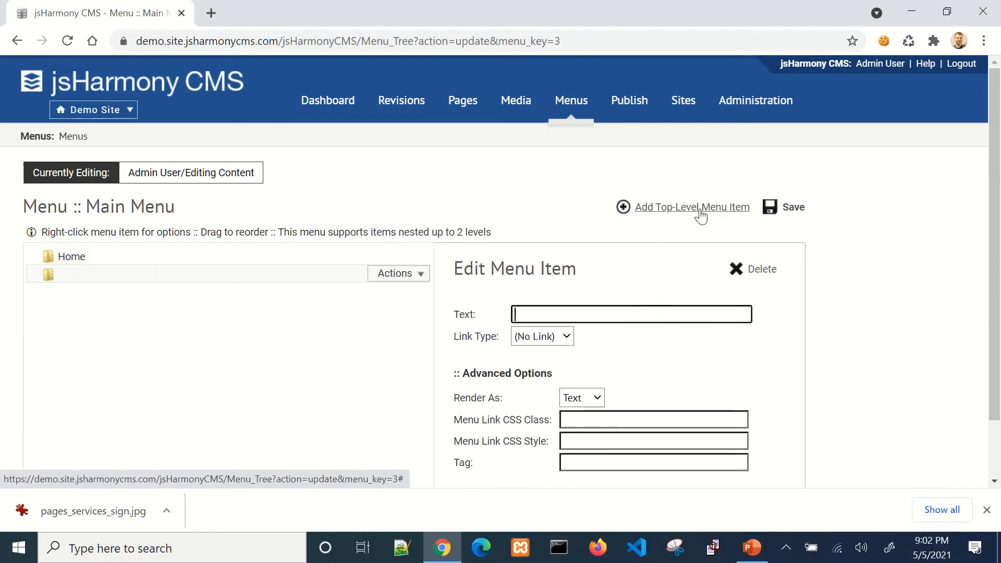
pyautogui.write('About')
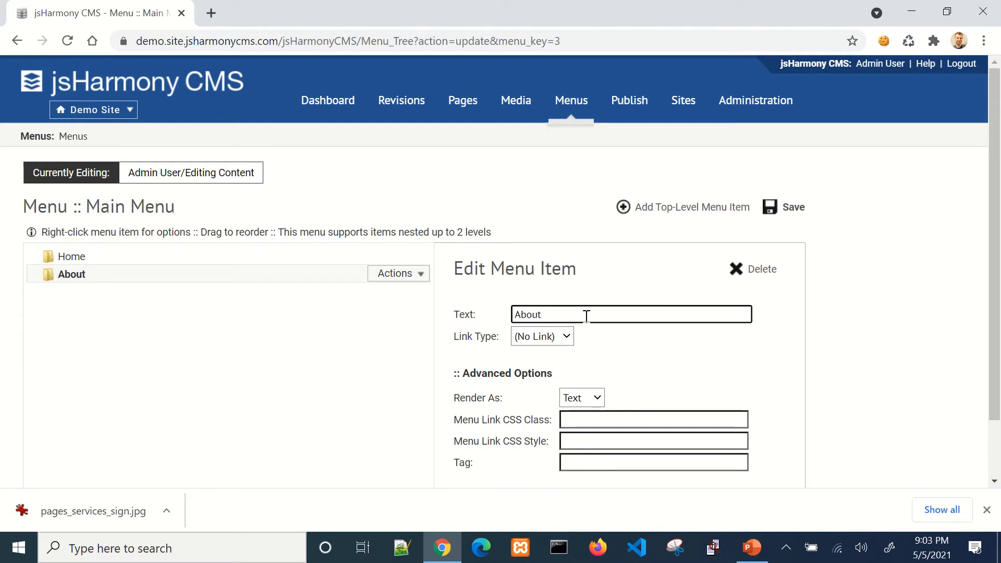
pyautogui.click(542, 336)
pyautogui.click(555, 432)
pyautogui.click(722, 358)
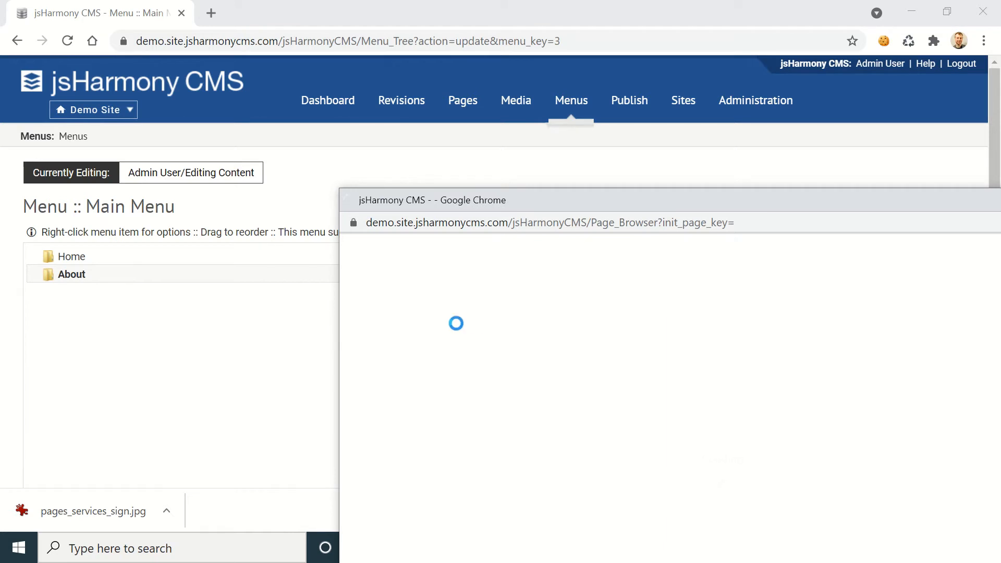
pyautogui.click(432, 318)
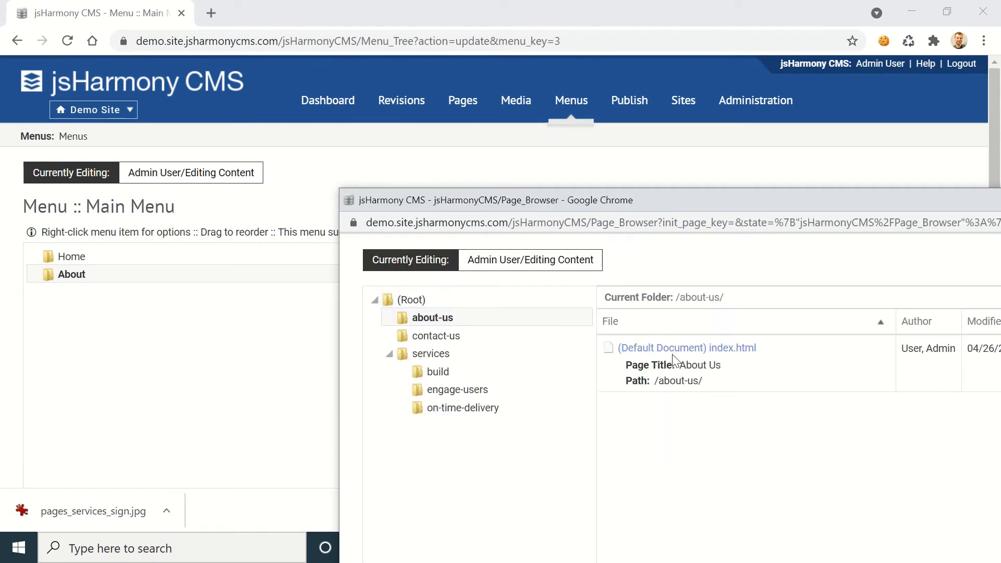
pyautogui.click(683, 348)
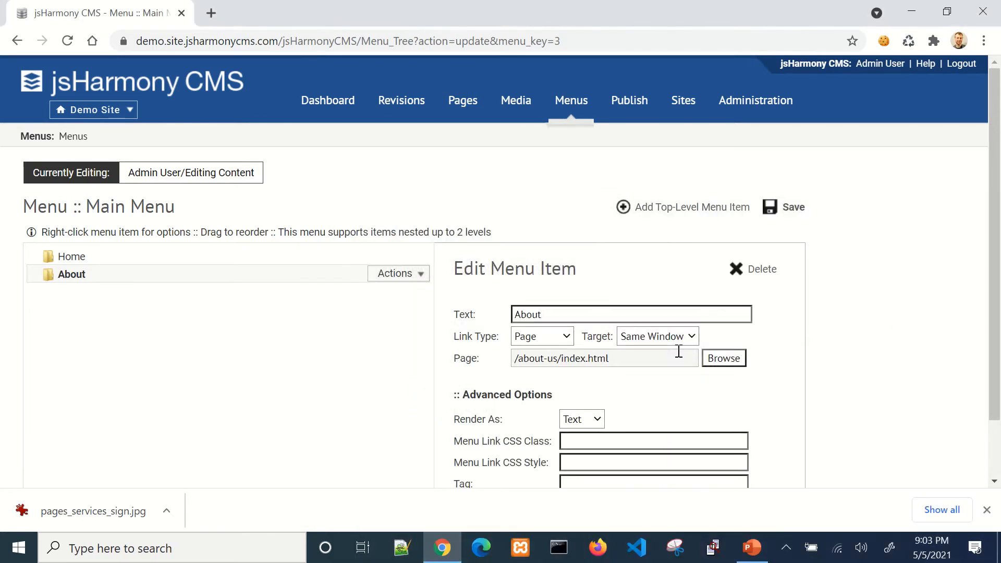
# Add a top-level Contact item linked to the page /contact-us/index.html and save the Main Menu
pyautogui.click(716, 217)
pyautogui.write('Contact')
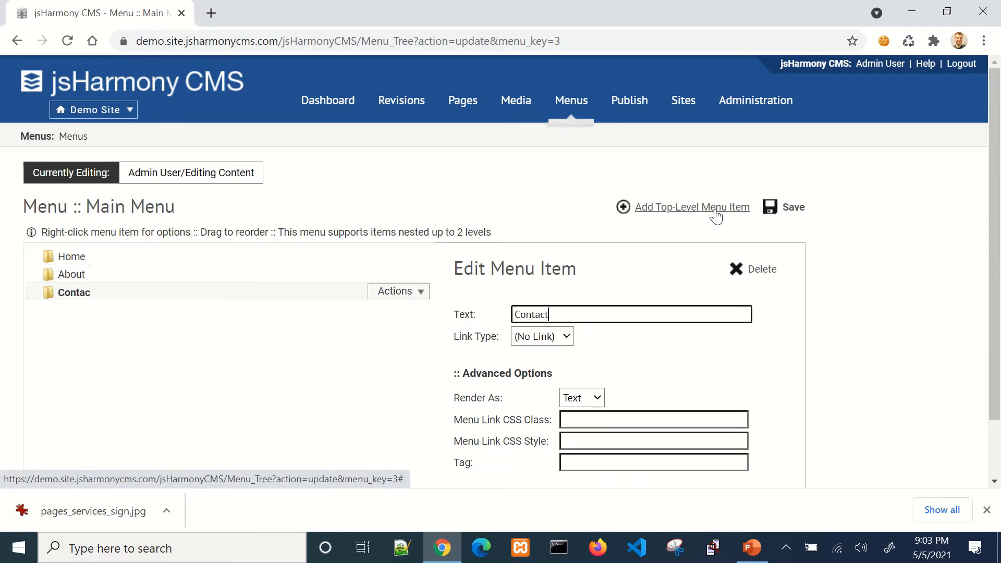
pyautogui.click(545, 339)
pyautogui.click(537, 435)
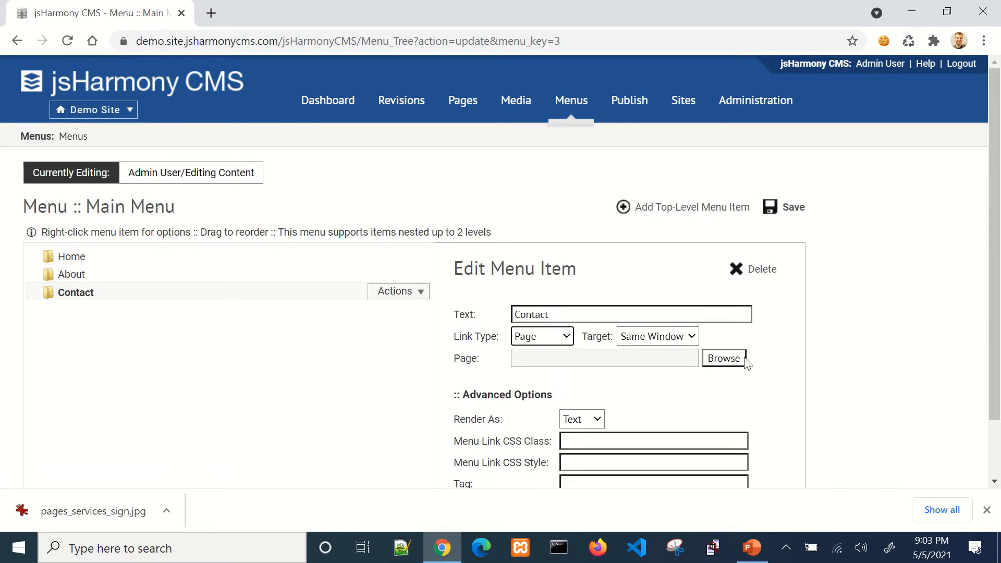
pyautogui.click(739, 359)
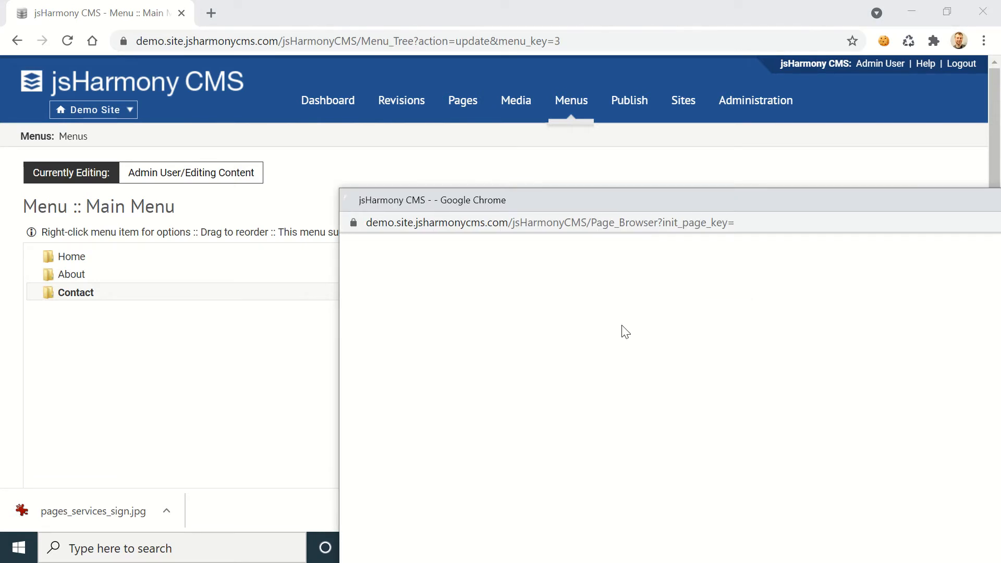
pyautogui.click(465, 336)
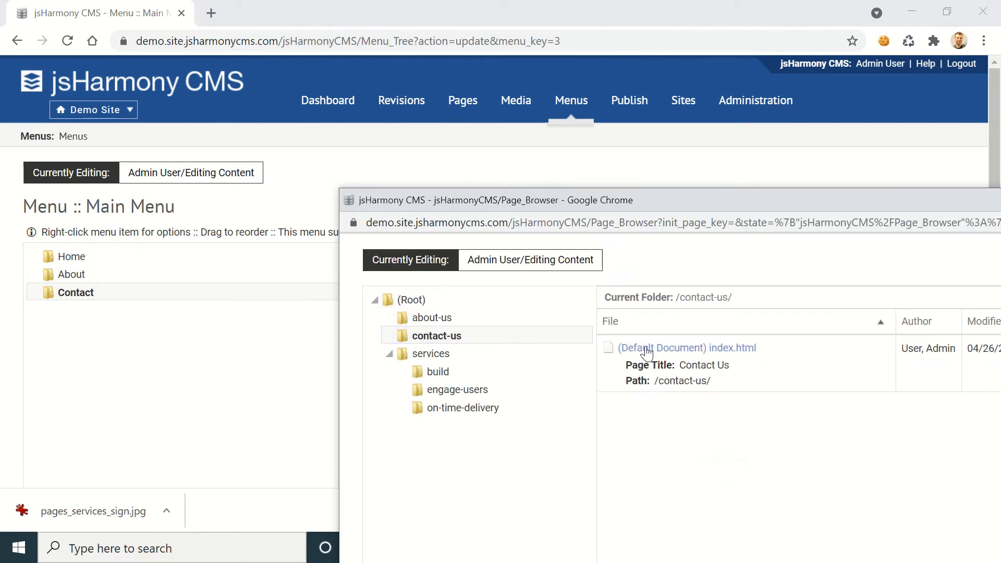
pyautogui.click(646, 348)
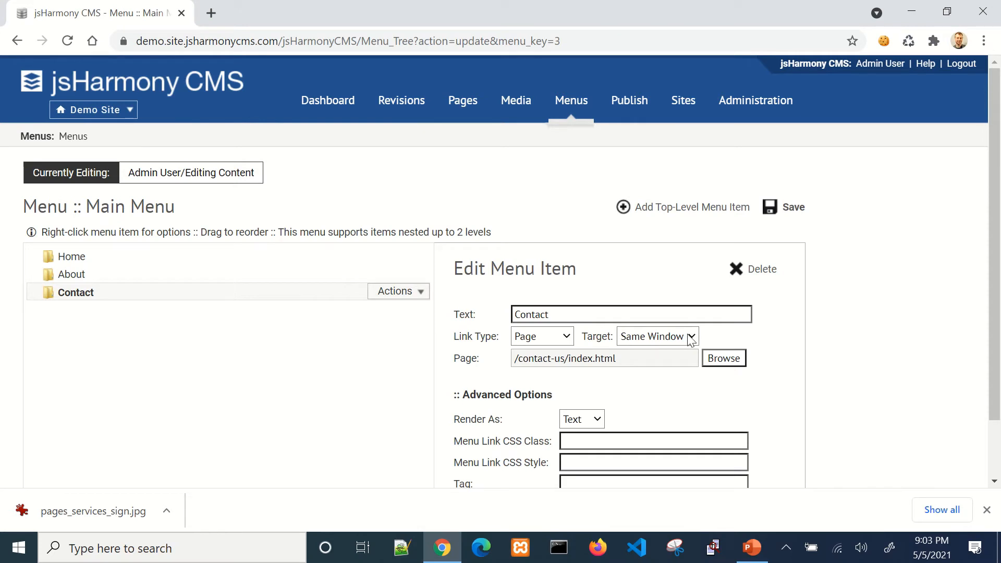
pyautogui.click(797, 208)
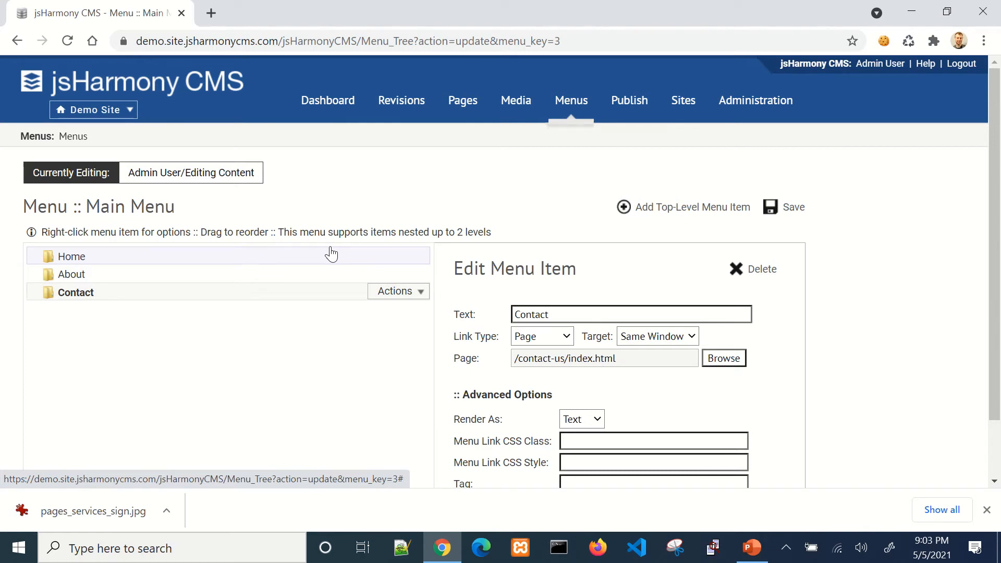
pyautogui.rightClick(286, 319)
pyautogui.click(286, 319)
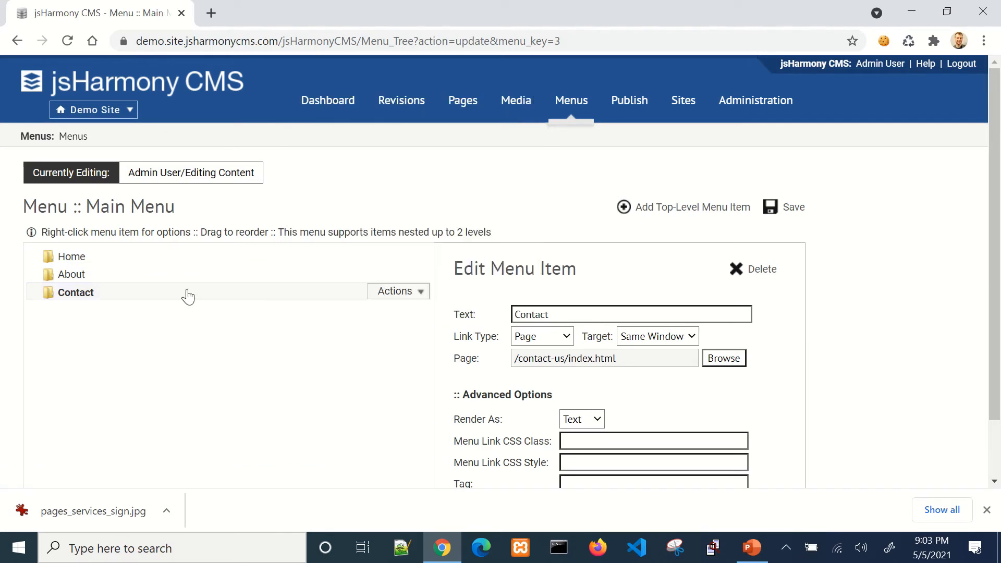
# Add a top-level Services item linked to the page /services/index.html and move it above Contact
pyautogui.click(660, 219)
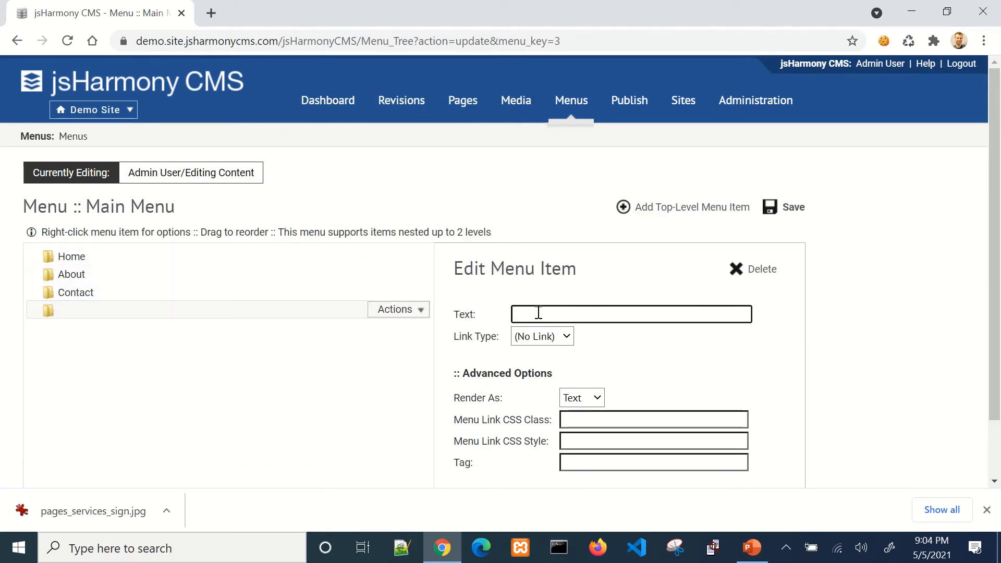
pyautogui.write('Services')
pyautogui.click(542, 336)
pyautogui.click(543, 432)
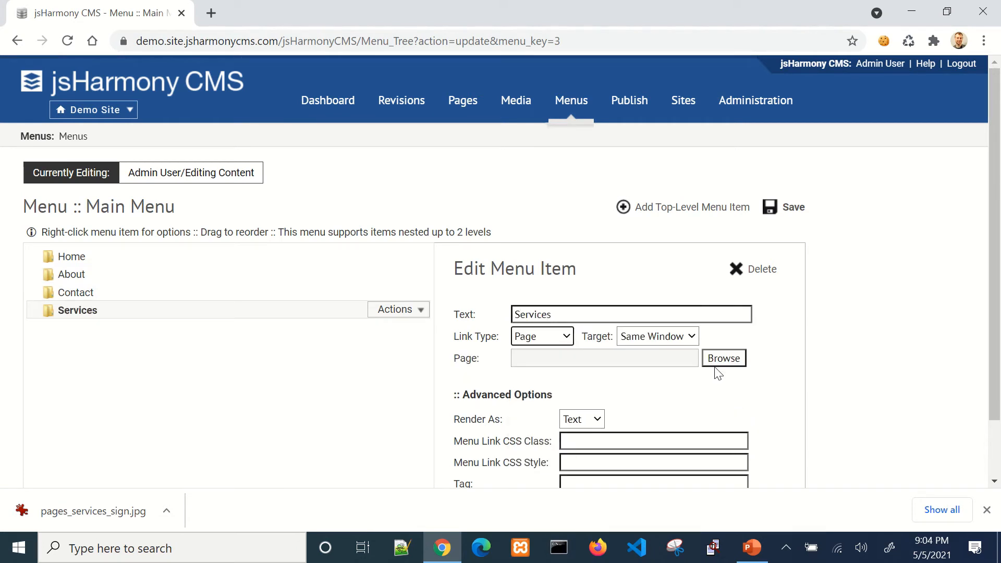
pyautogui.click(705, 360)
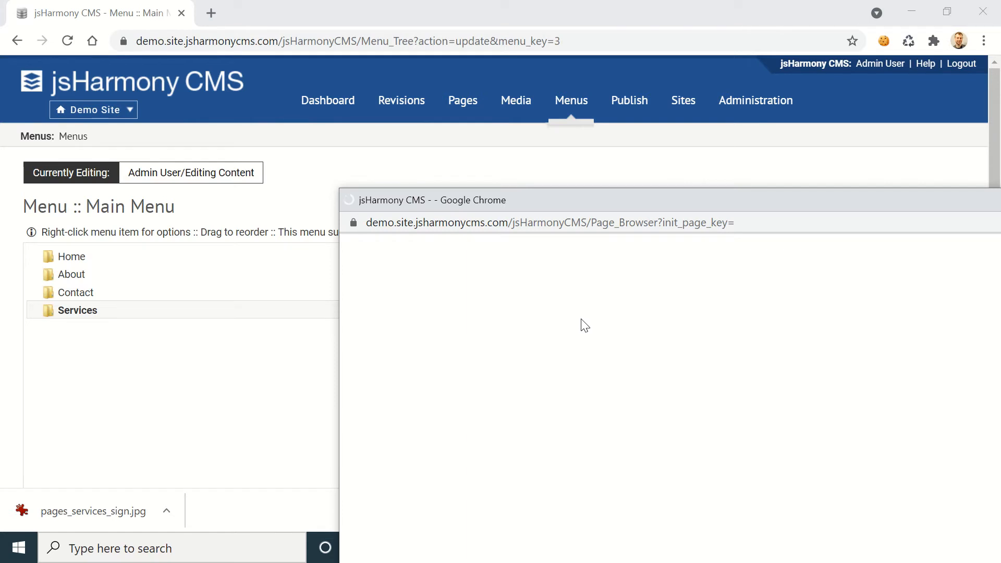
pyautogui.click(431, 353)
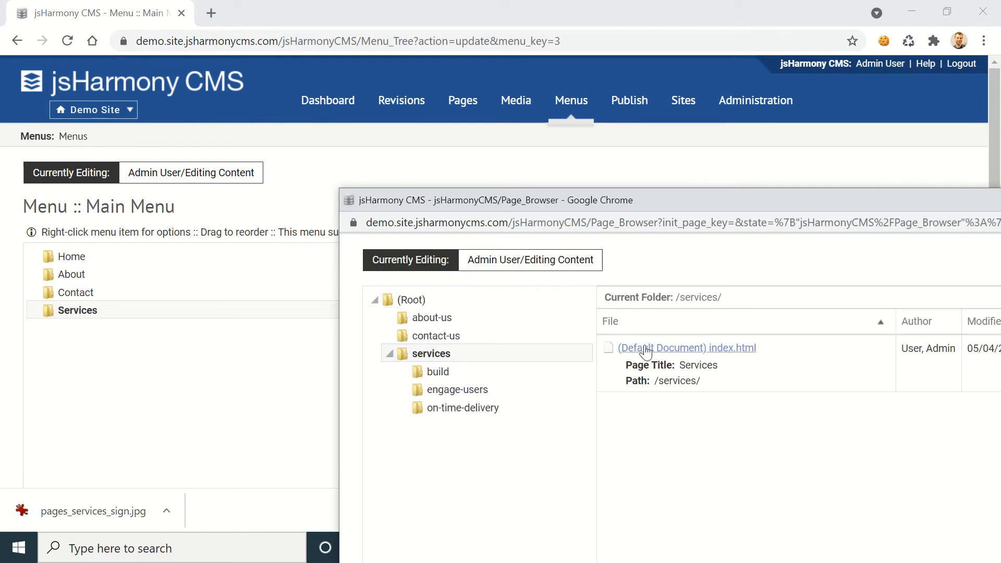
pyautogui.click(678, 347)
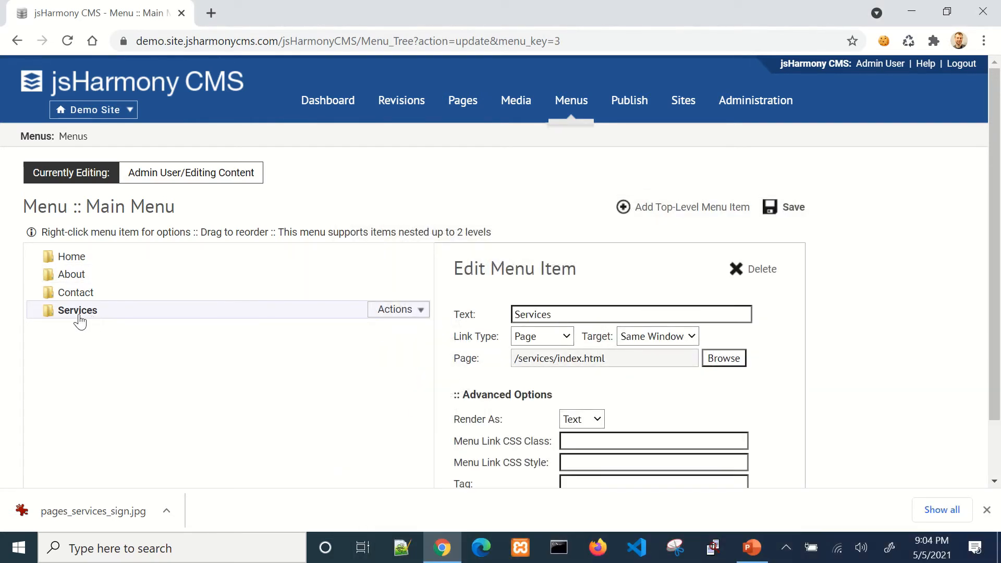
pyautogui.moveTo(80, 322); pyautogui.dragTo(86, 291)
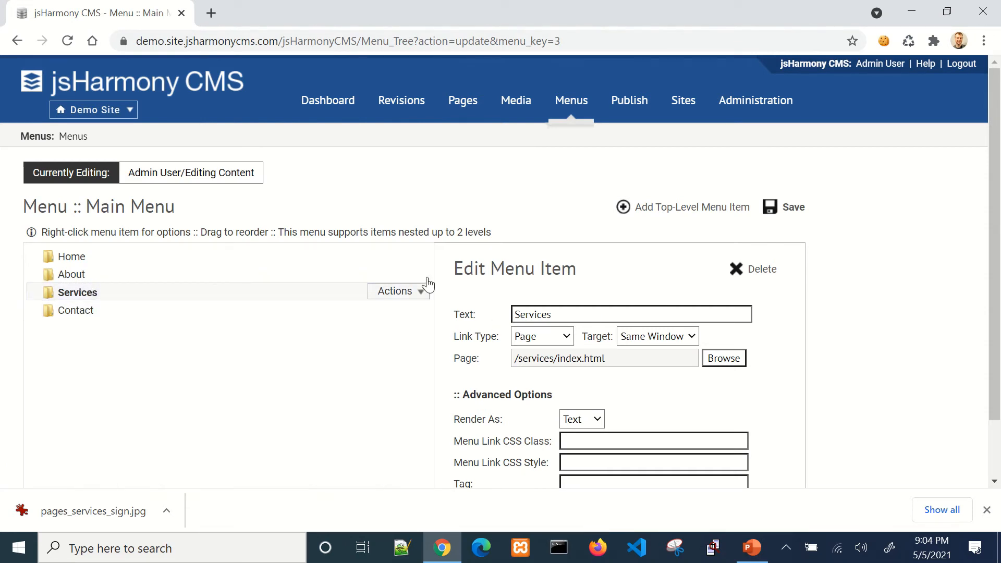
# Add a Build submenu item under Services and link it to the page /services/build/index.html
pyautogui.click(391, 293)
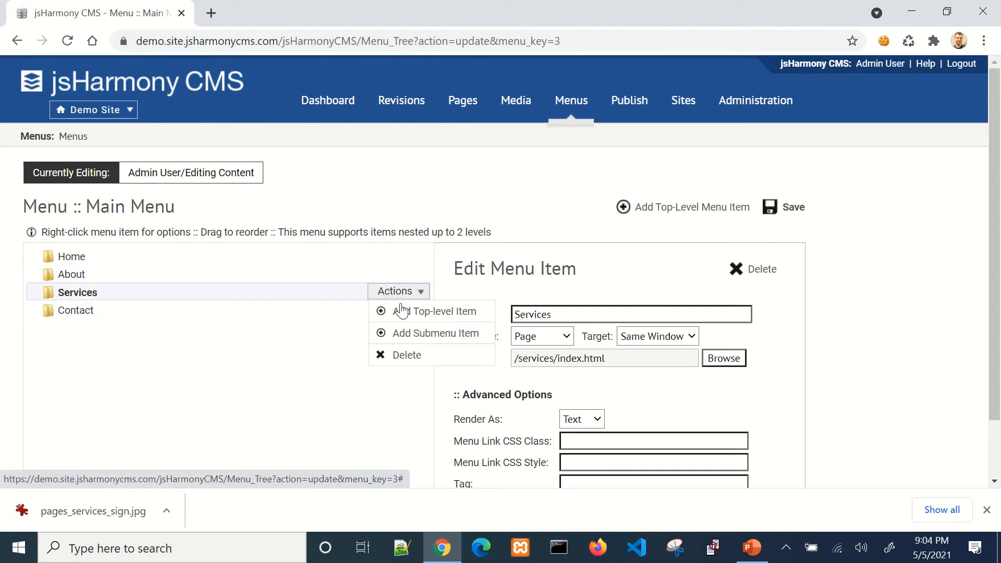
pyautogui.click(416, 337)
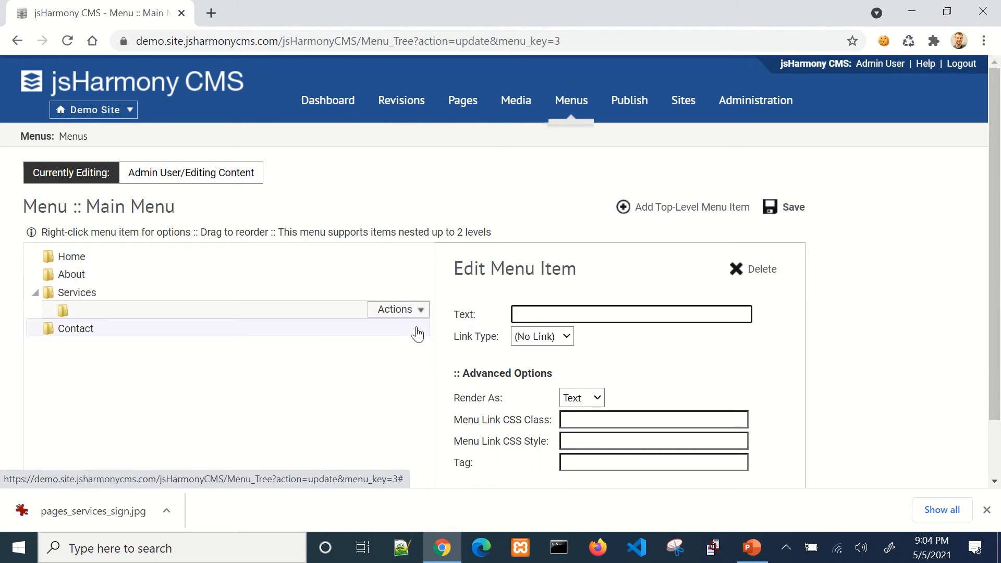
pyautogui.write('Bu')
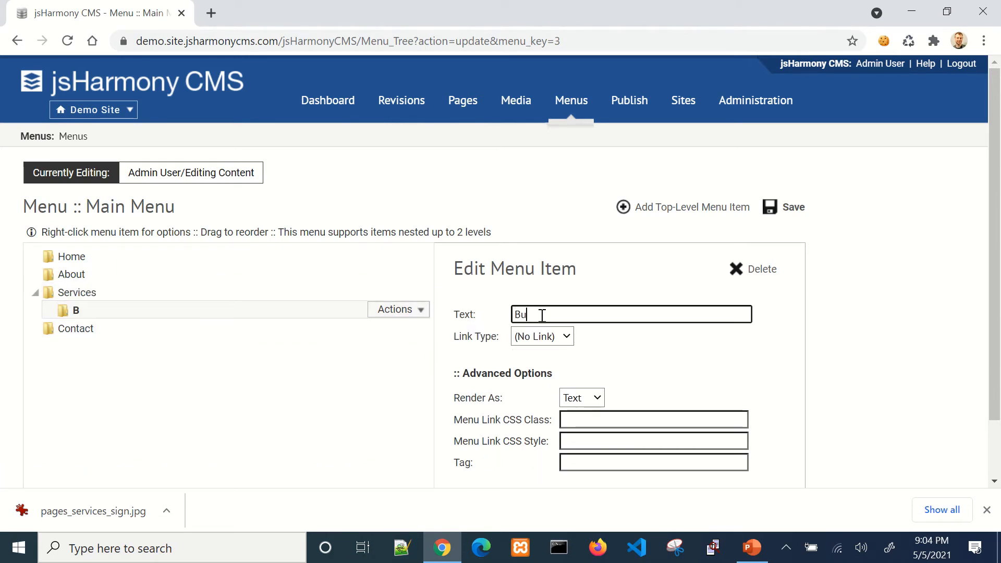
pyautogui.write('ild')
pyautogui.click(553, 337)
pyautogui.click(568, 430)
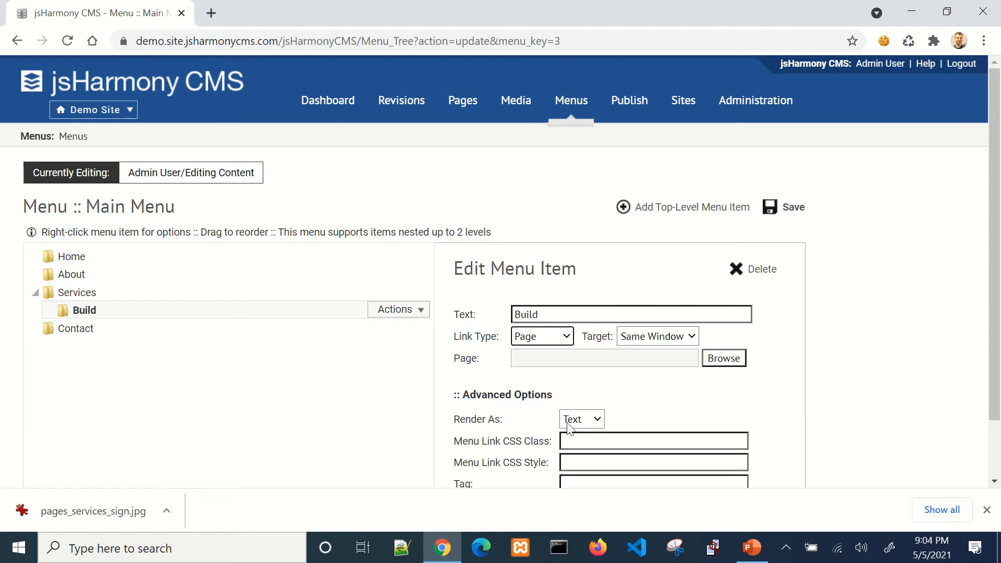
pyautogui.click(723, 358)
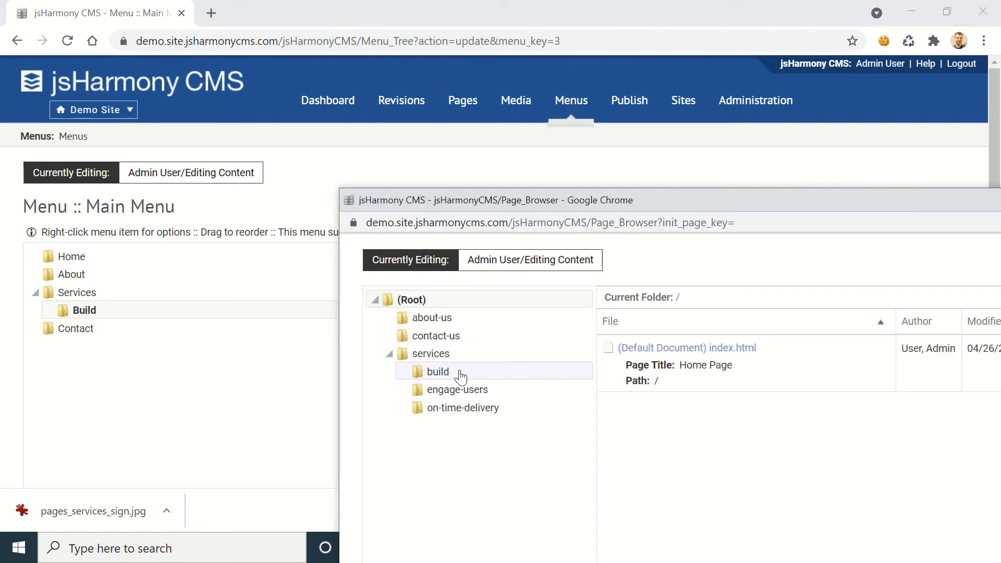
pyautogui.click(461, 374)
pyautogui.click(667, 346)
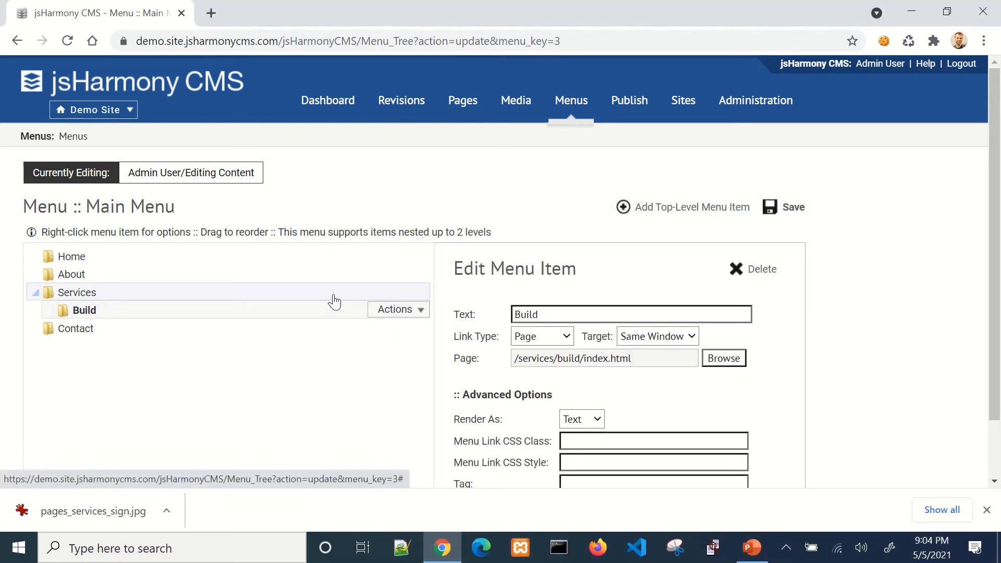
# Add an Engage submenu item under Services linked to the page /services/engage-users/index.html and save the menu
pyautogui.click(417, 292)
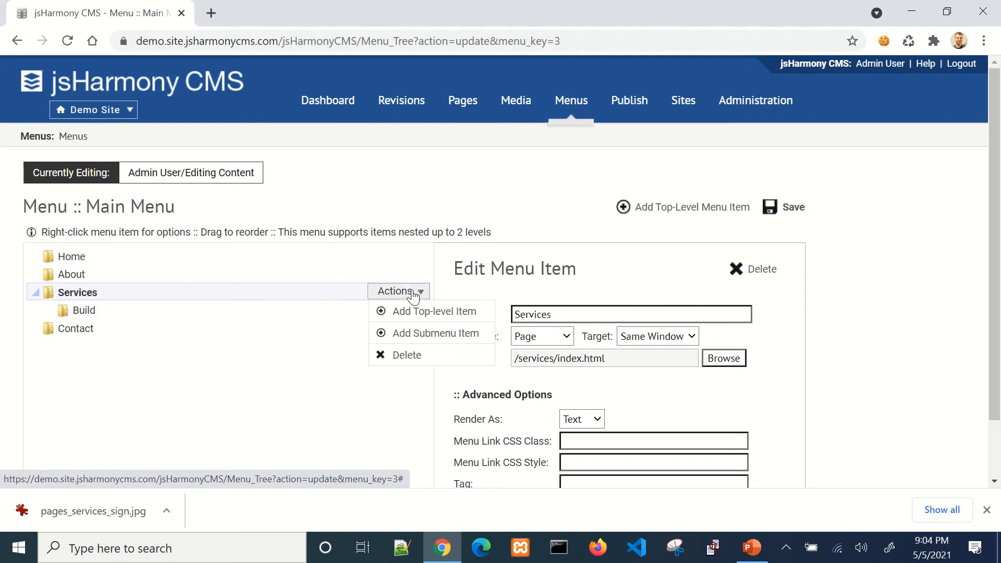
pyautogui.click(423, 334)
pyautogui.write('Engage')
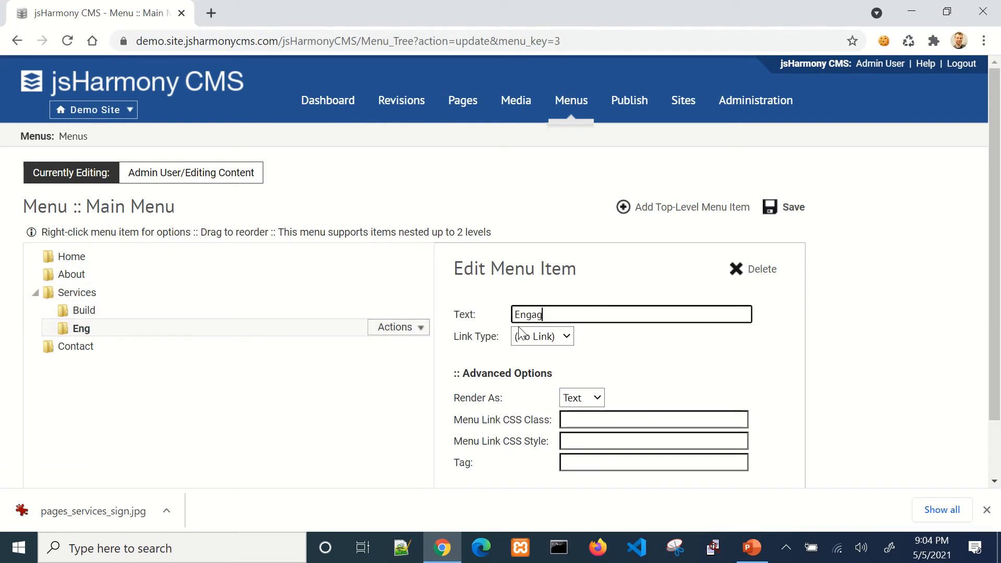
pyautogui.click(560, 339)
pyautogui.click(526, 431)
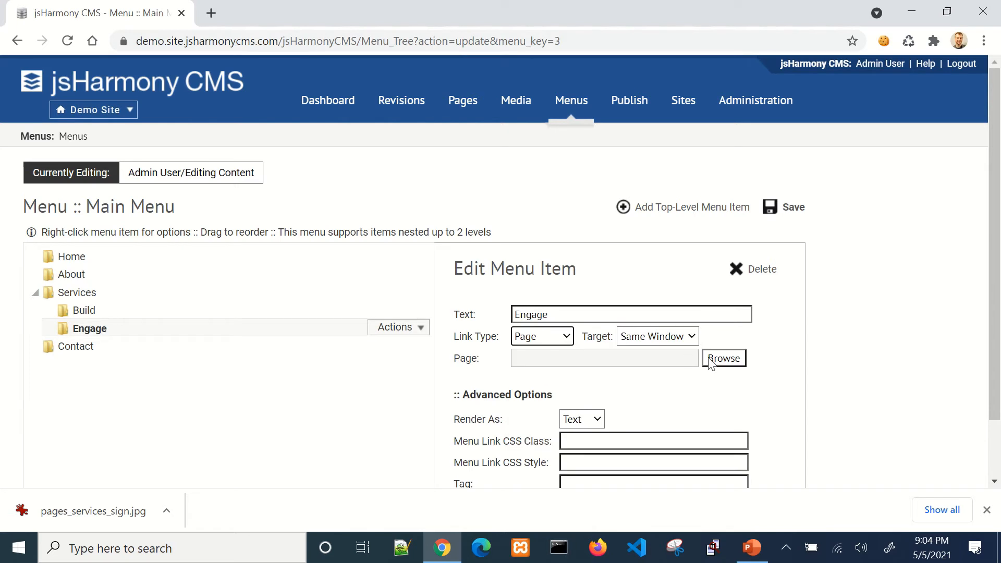
pyautogui.click(714, 359)
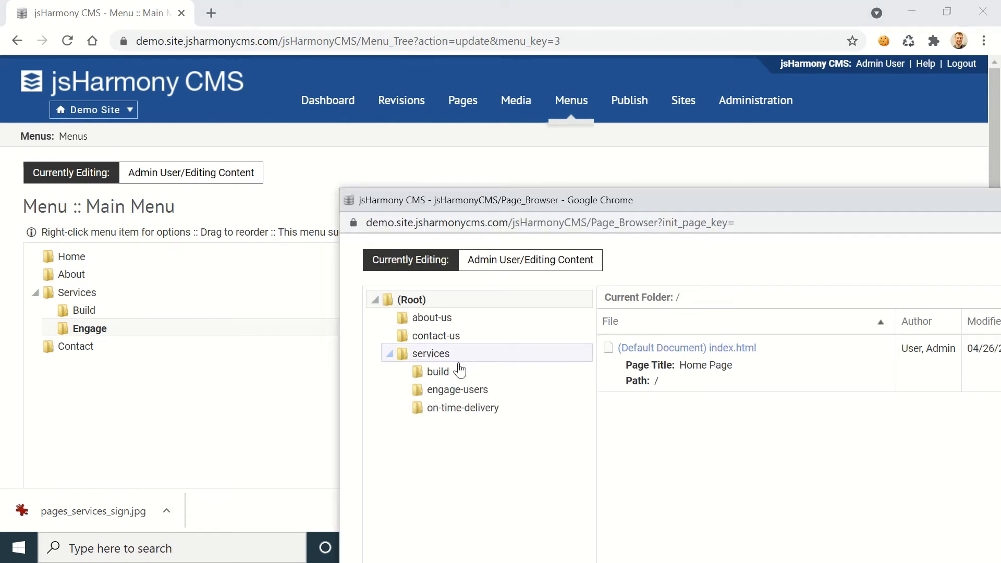
pyautogui.click(457, 389)
pyautogui.click(686, 347)
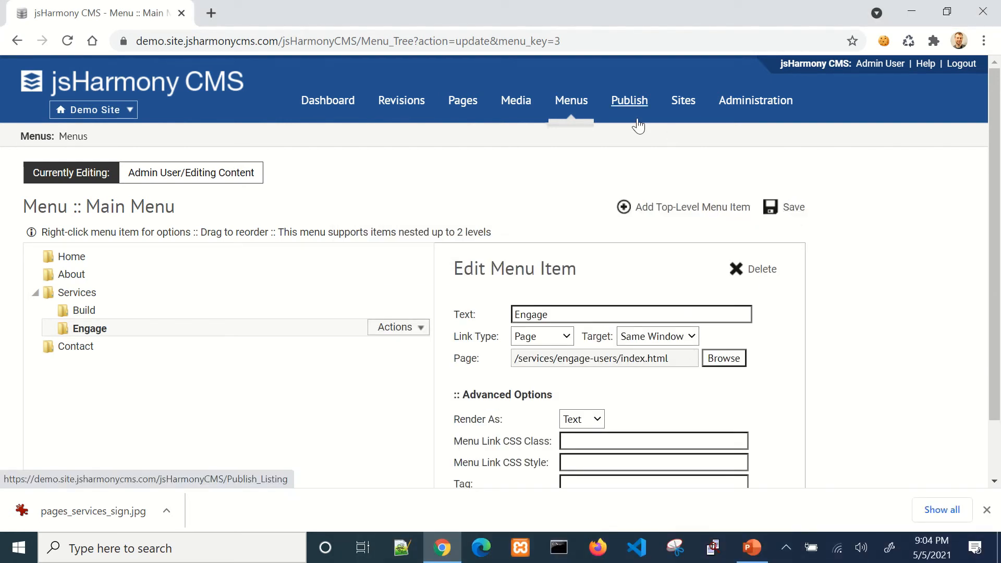
# Return to the list of menus and open the revision history of the Main Menu
pyautogui.click(571, 107)
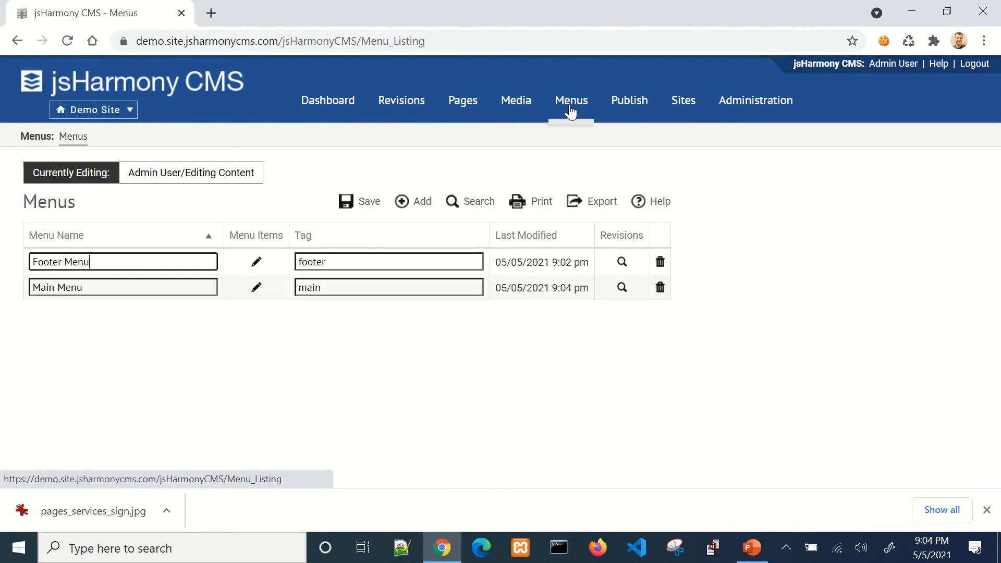
pyautogui.click(622, 289)
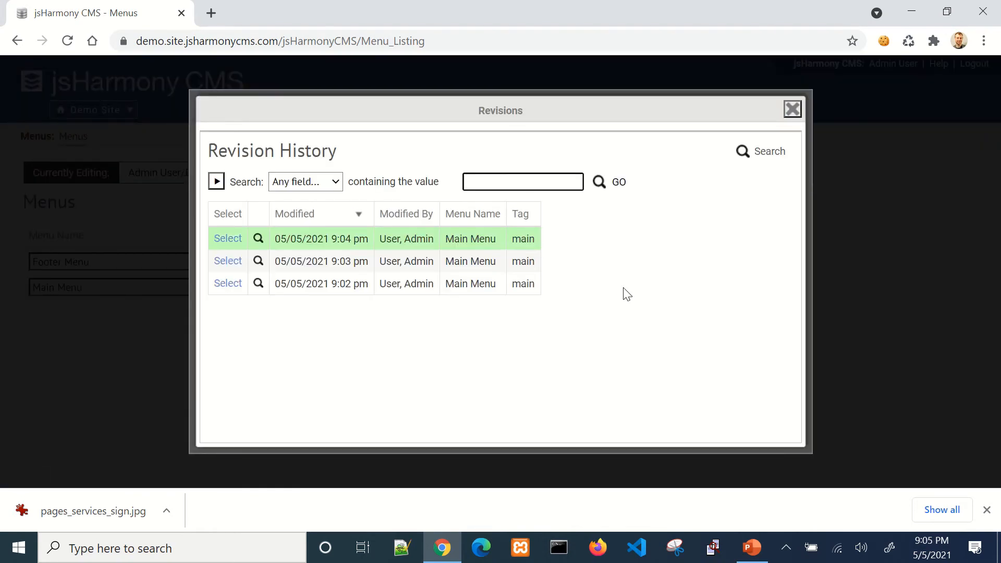
# Inspect the Main Menu revisions from 9:03 pm and 9:04 pm, closing each one and the revision history
pyautogui.click(259, 262)
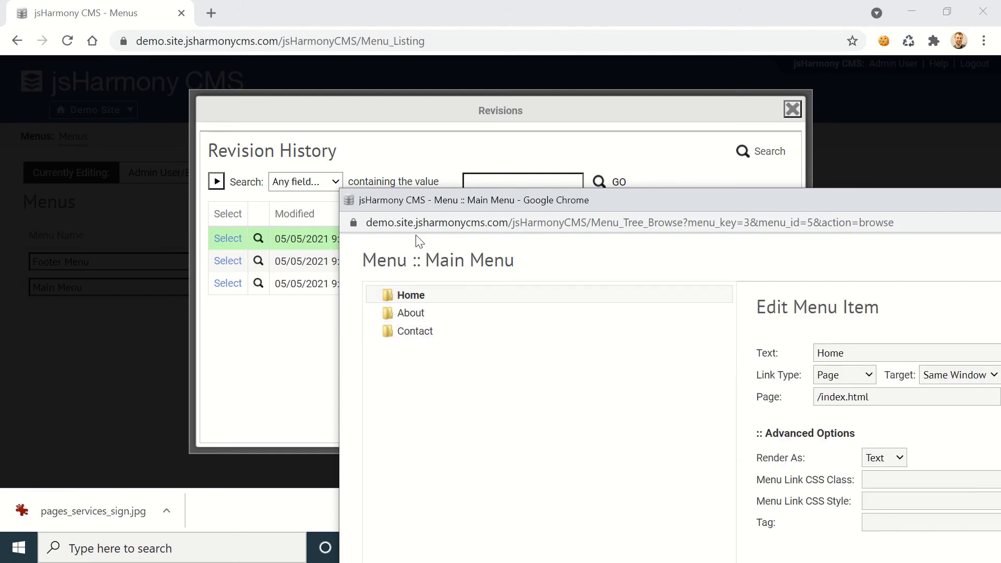
pyautogui.doubleClick(351, 201)
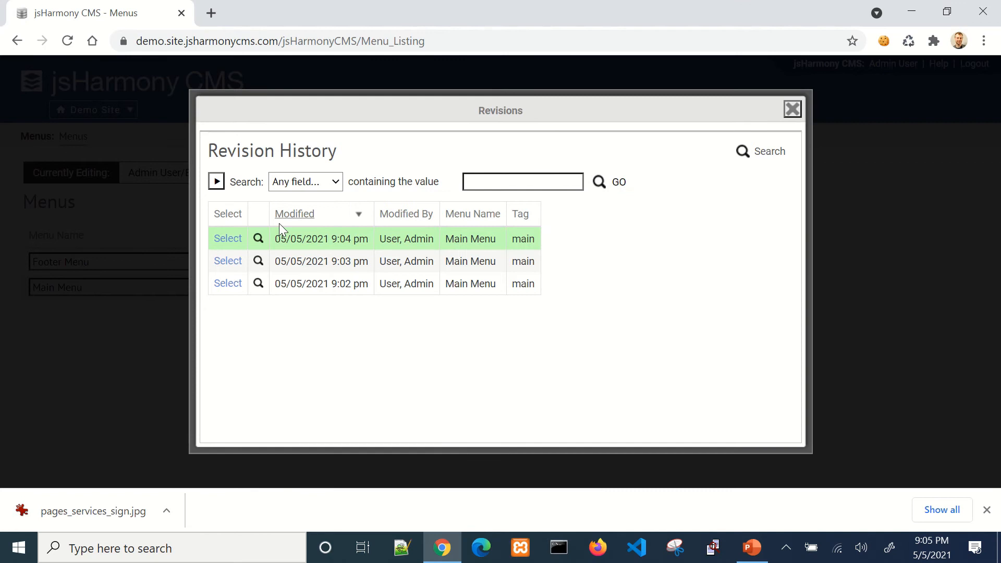
pyautogui.click(258, 240)
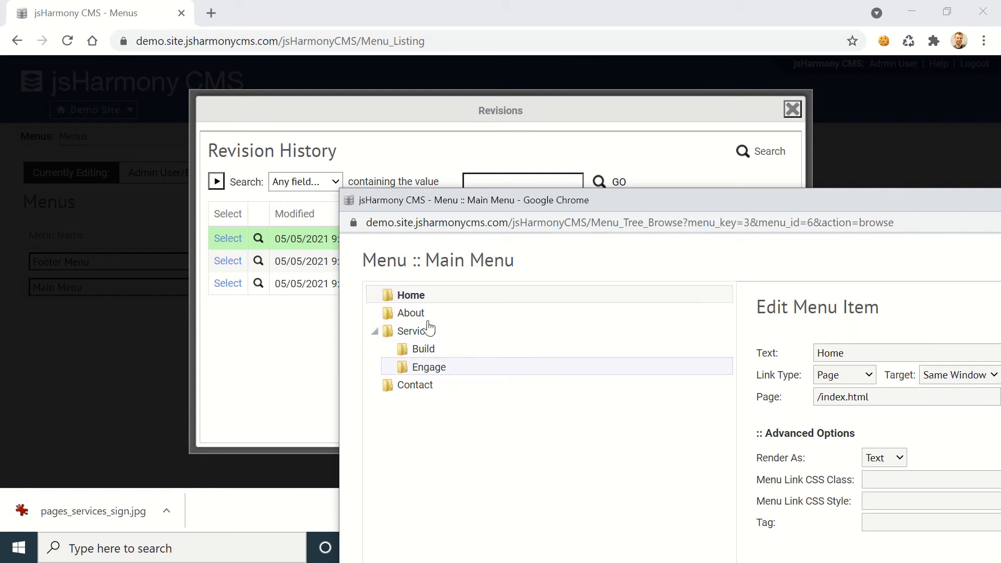
pyautogui.click(350, 203)
pyautogui.click(351, 203)
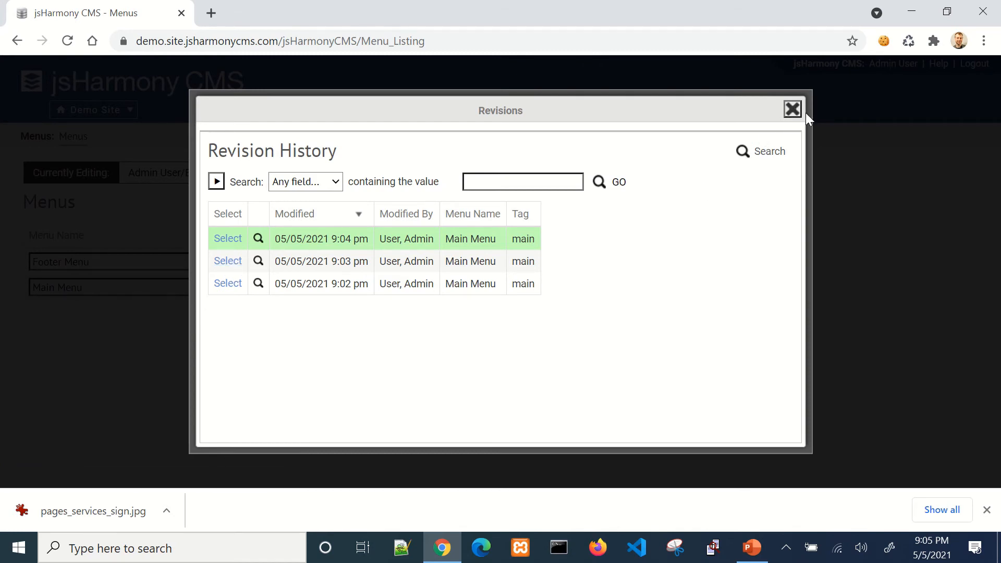
pyautogui.click(840, 139)
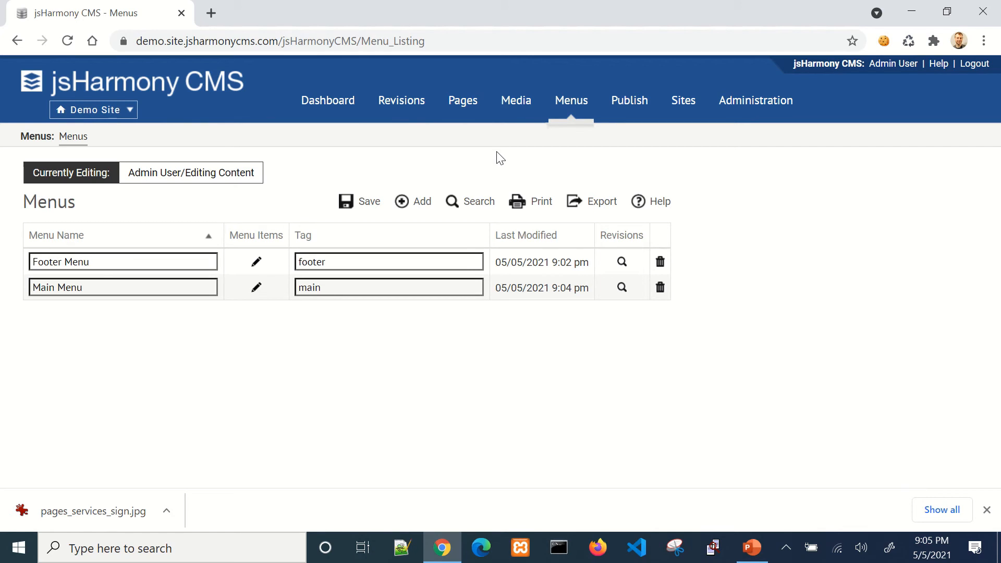
# Open the Home Page from the sitemap in the page editor and inspect its main navigation menu
pyautogui.click(469, 107)
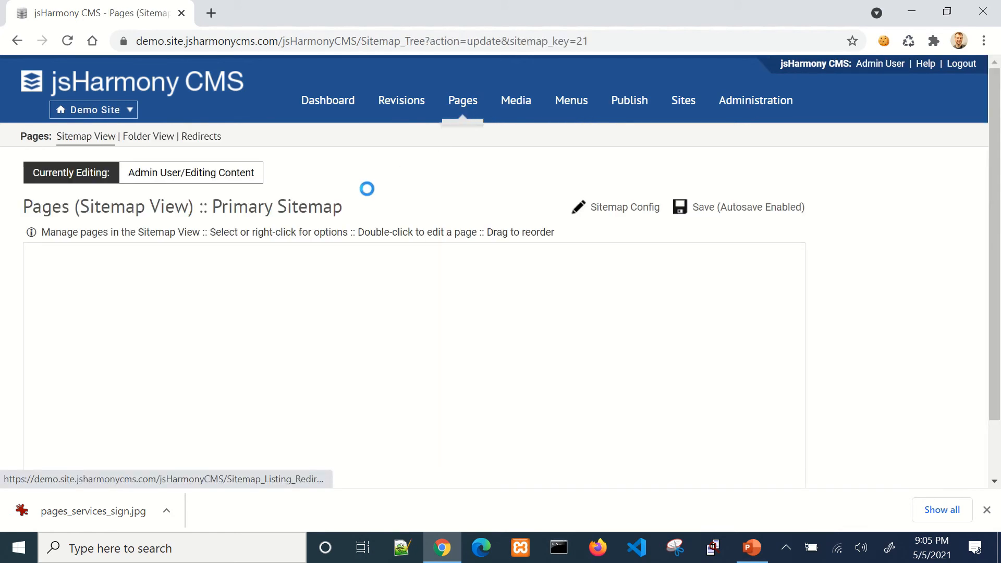
pyautogui.click(112, 272)
pyautogui.doubleClick(113, 272)
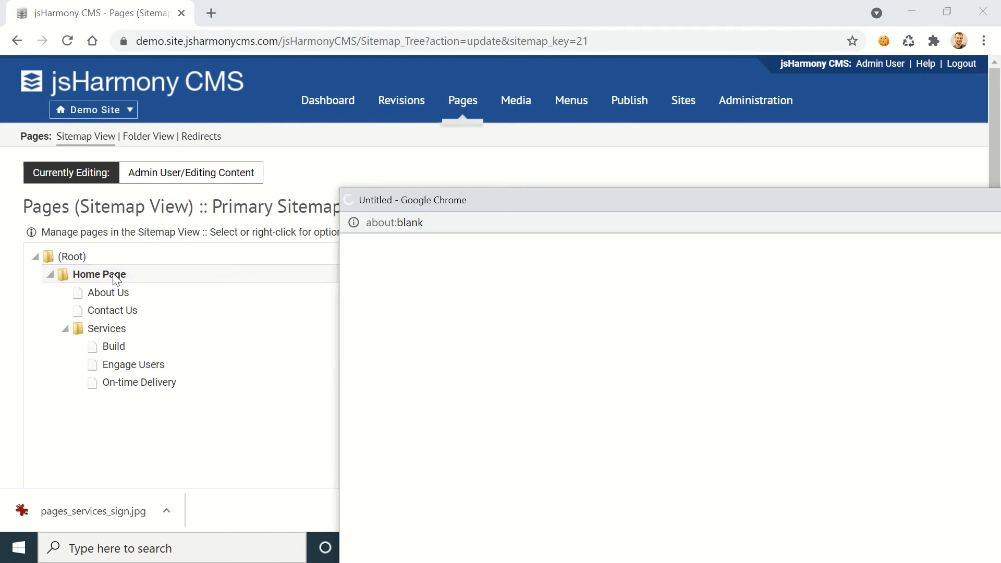
pyautogui.moveTo(305, 107); pyautogui.dragTo(194, 22)
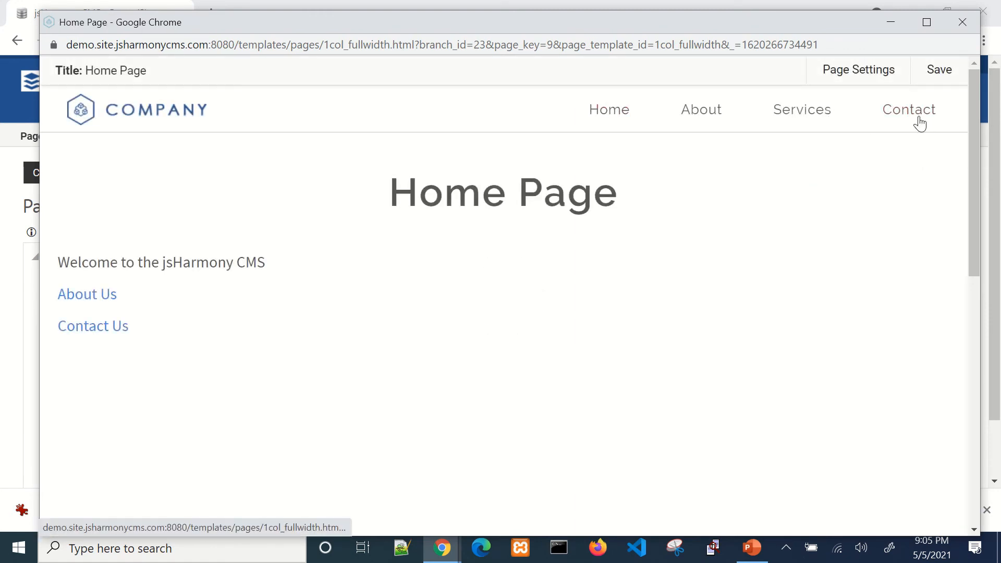
# Narrow the Home Page window to a mobile width, inspect the collapsed navigation menu and close the page editor
pyautogui.moveTo(946, 110); pyautogui.dragTo(471, 151)
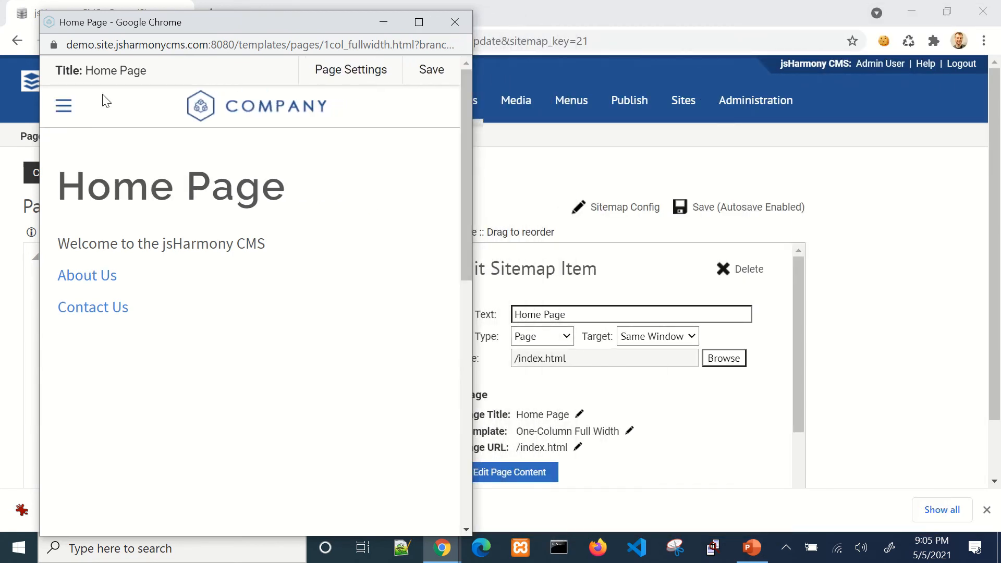
pyautogui.click(64, 106)
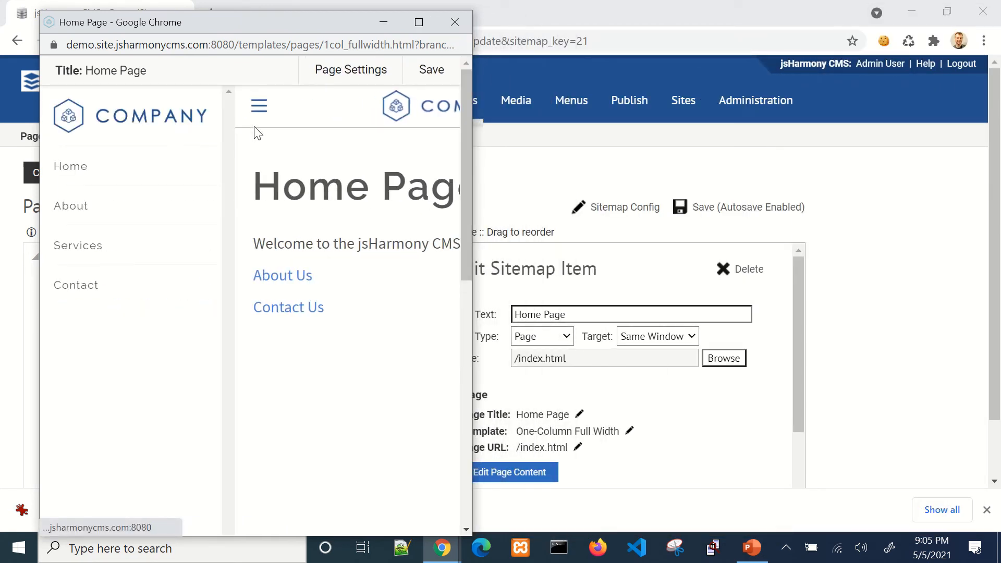
pyautogui.click(327, 122)
pyautogui.click(455, 22)
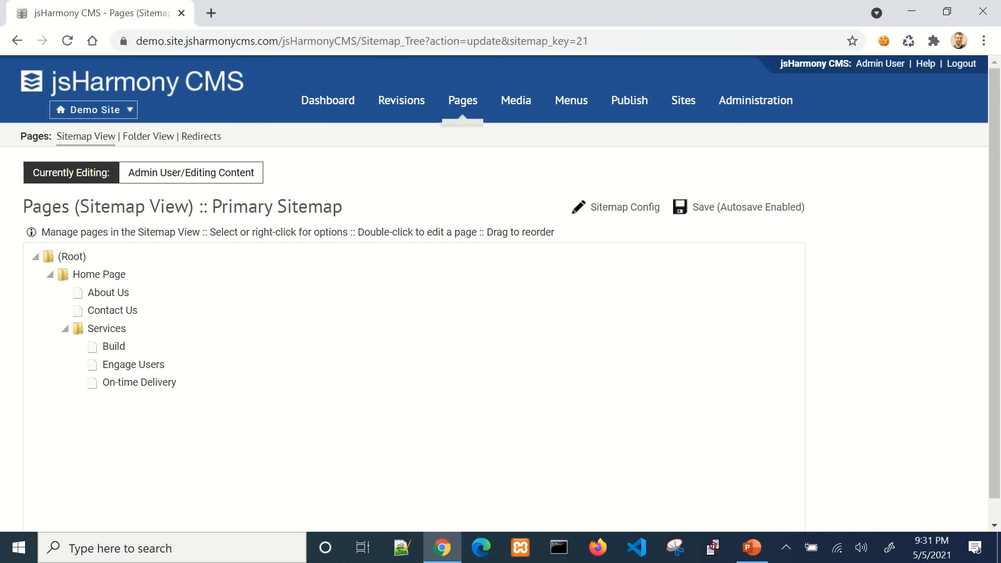
# Add an Exact Match page redirect from /contact.html to /contact-us.html with HTTP code 301 (Permanent) and save it
pyautogui.click(201, 138)
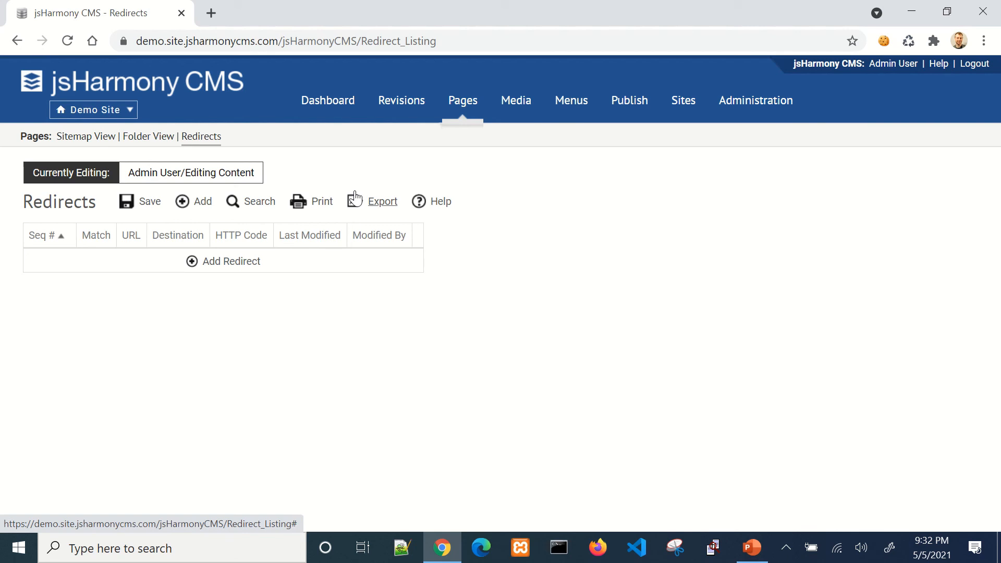
pyautogui.click(239, 265)
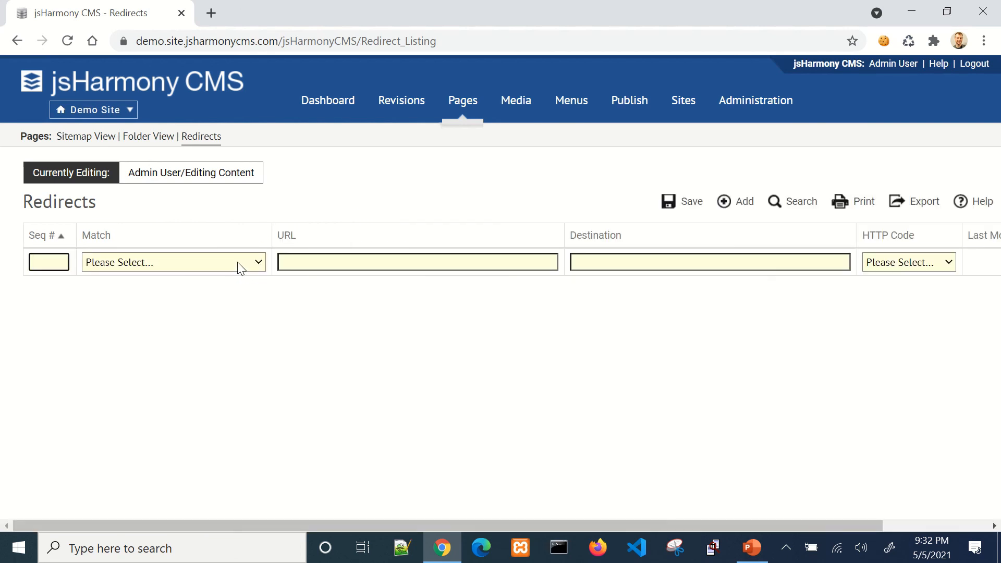
pyautogui.click(172, 265)
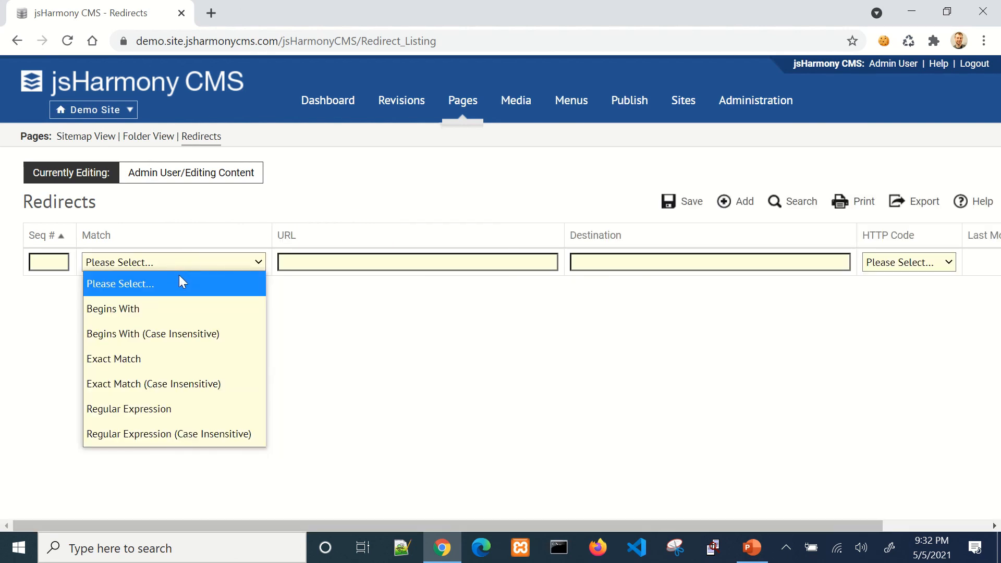
pyautogui.click(166, 365)
pyautogui.click(320, 263)
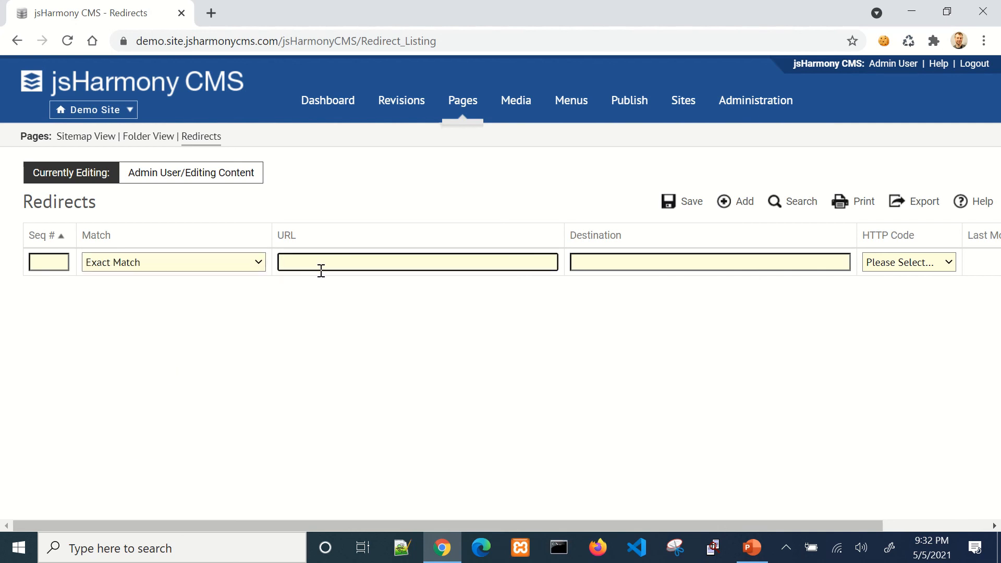
pyautogui.write('/contact.html')
pyautogui.press('Tab')
pyautogui.write('/')
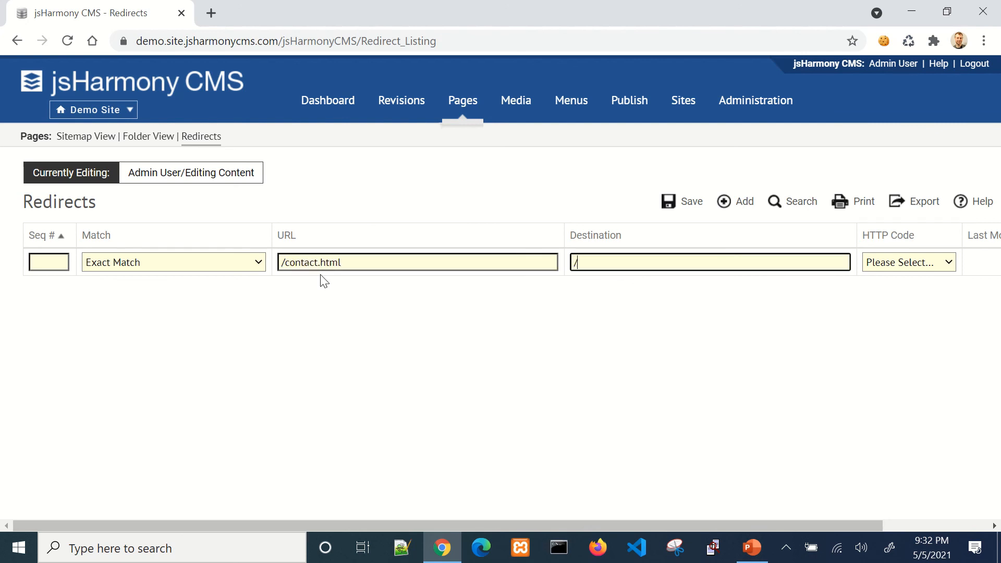
pyautogui.write('contact-us.html')
pyautogui.click(901, 263)
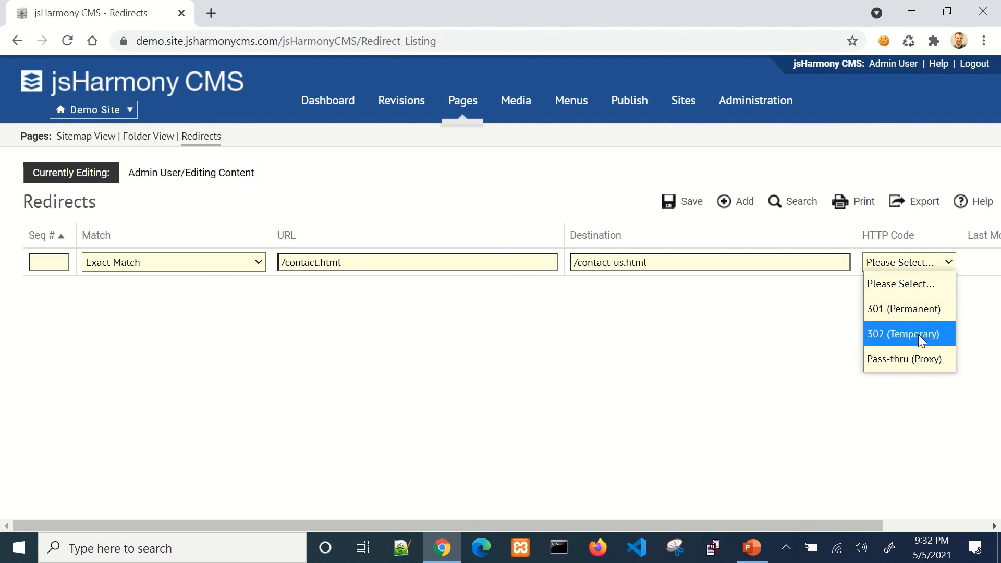
pyautogui.click(902, 313)
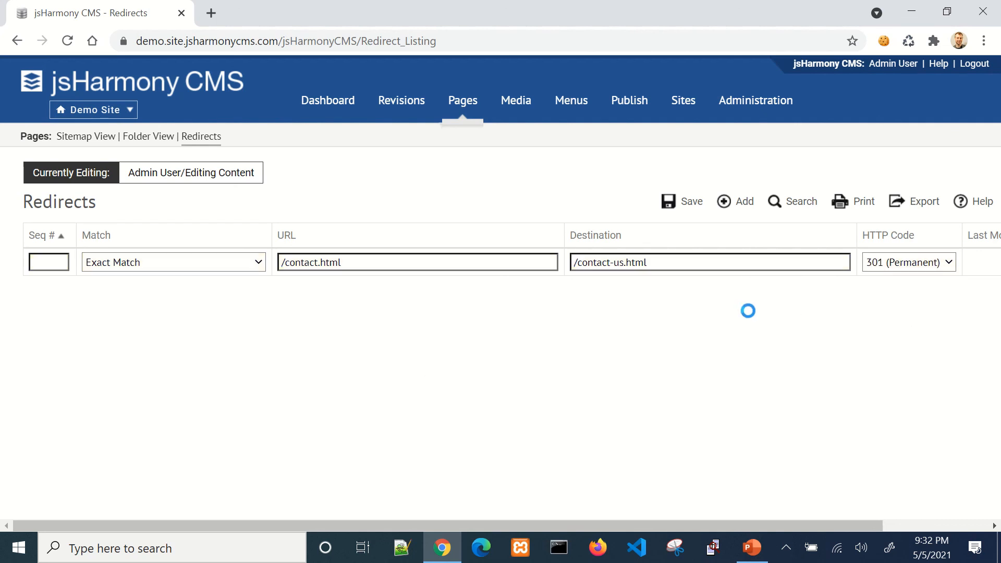
# Add a Regular Expression redirect from /items/(.*) to /products/$1 with HTTP code 302 (Temporary) and save it
pyautogui.click(747, 206)
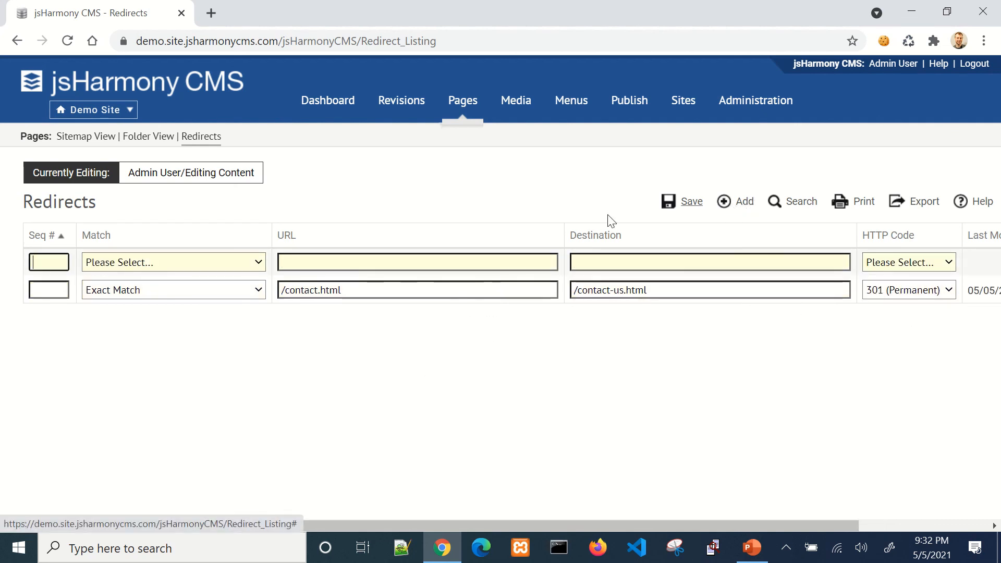
pyautogui.click(186, 263)
pyautogui.click(183, 402)
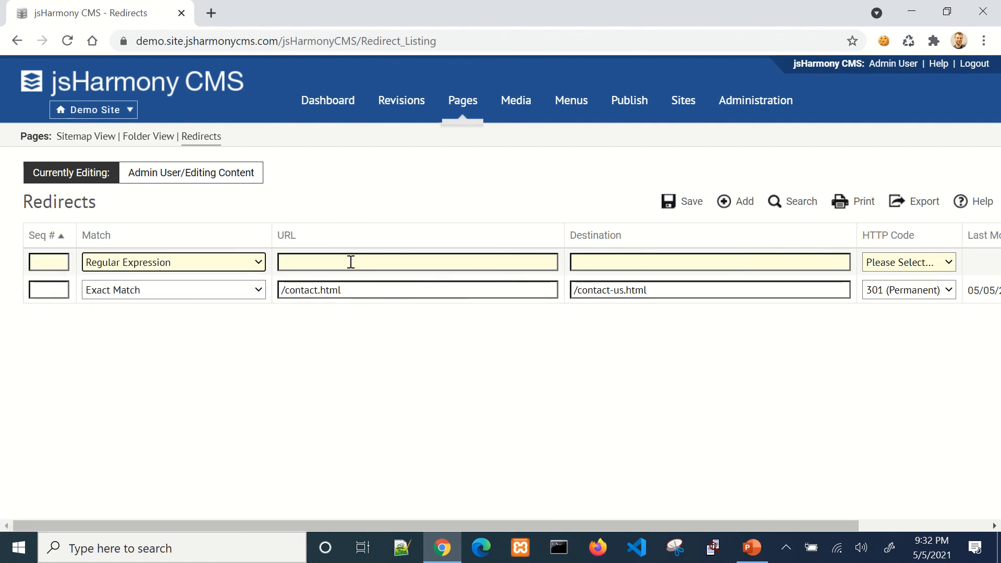
pyautogui.click(347, 262)
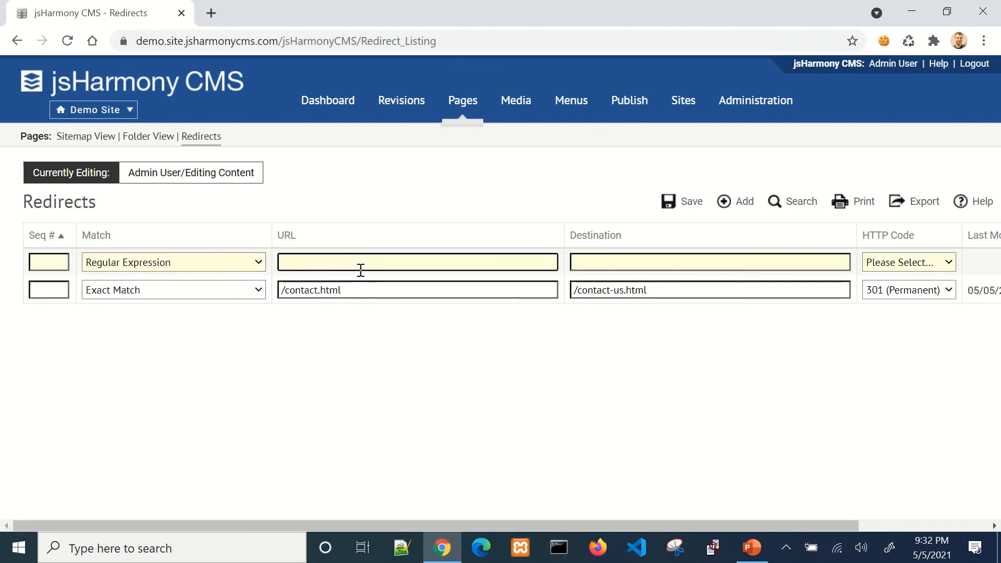
pyautogui.write('/')
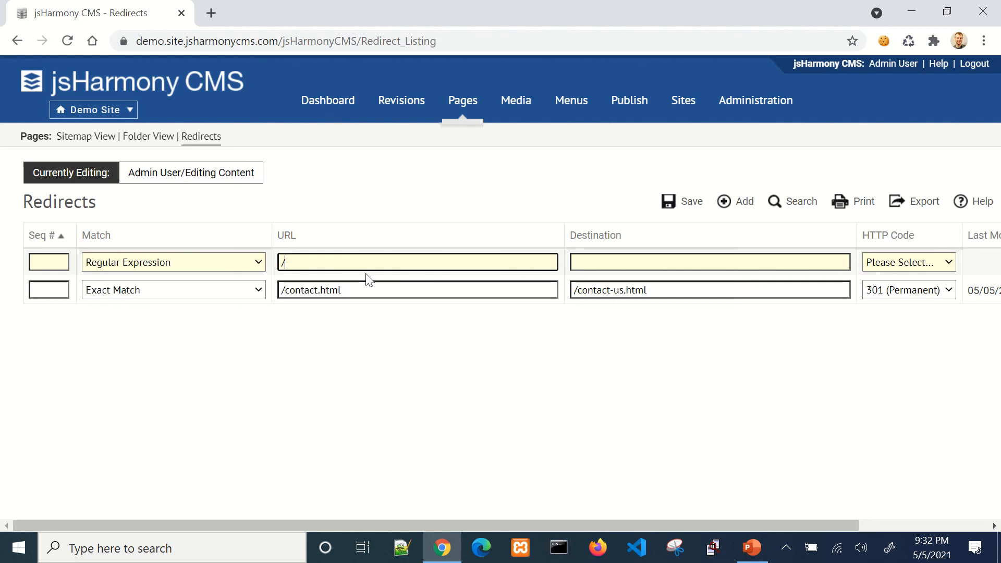
pyautogui.write('items/(.*)')
pyautogui.press('Tab')
pyautogui.write('/products/$')
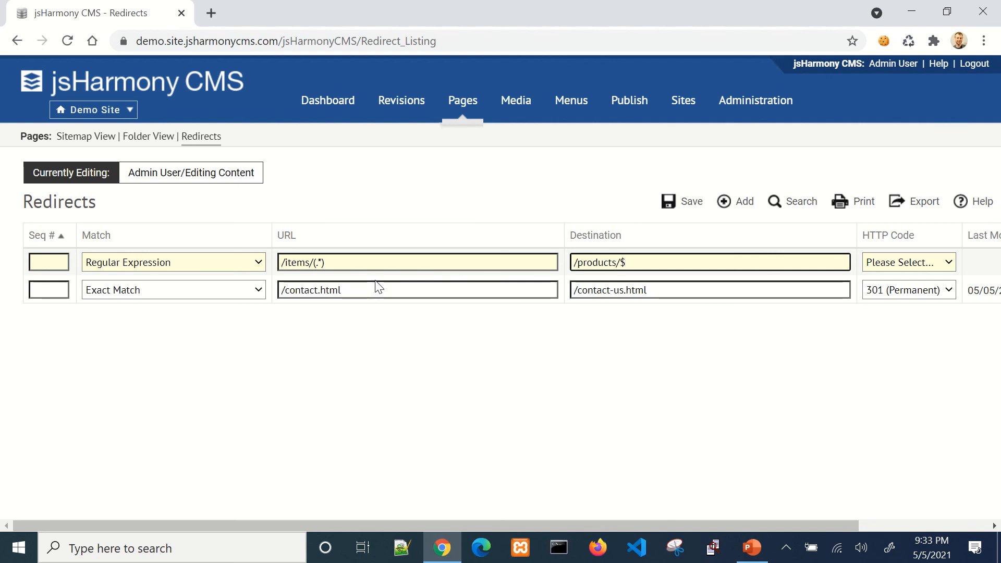
pyautogui.write('1')
pyautogui.click(903, 263)
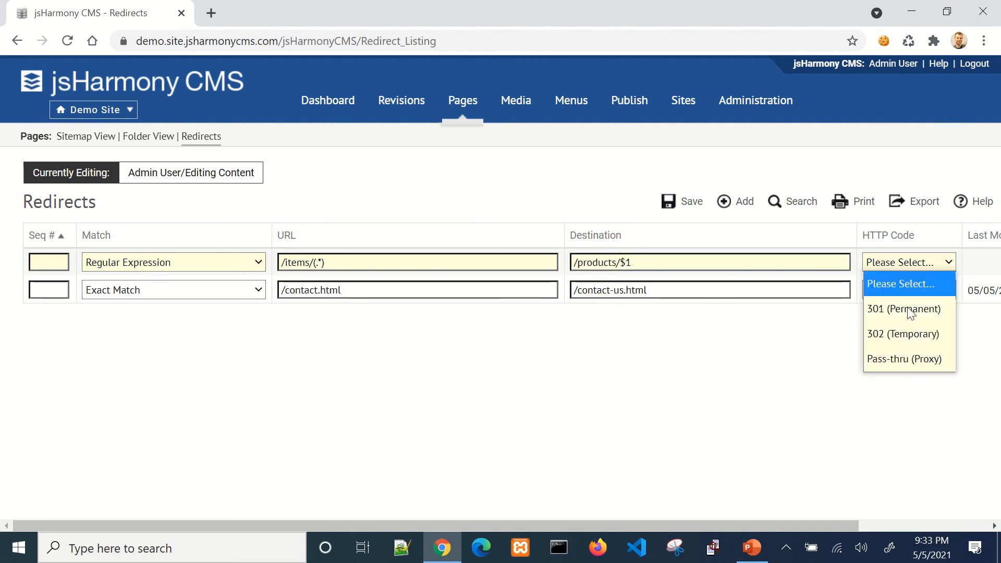
pyautogui.click(907, 332)
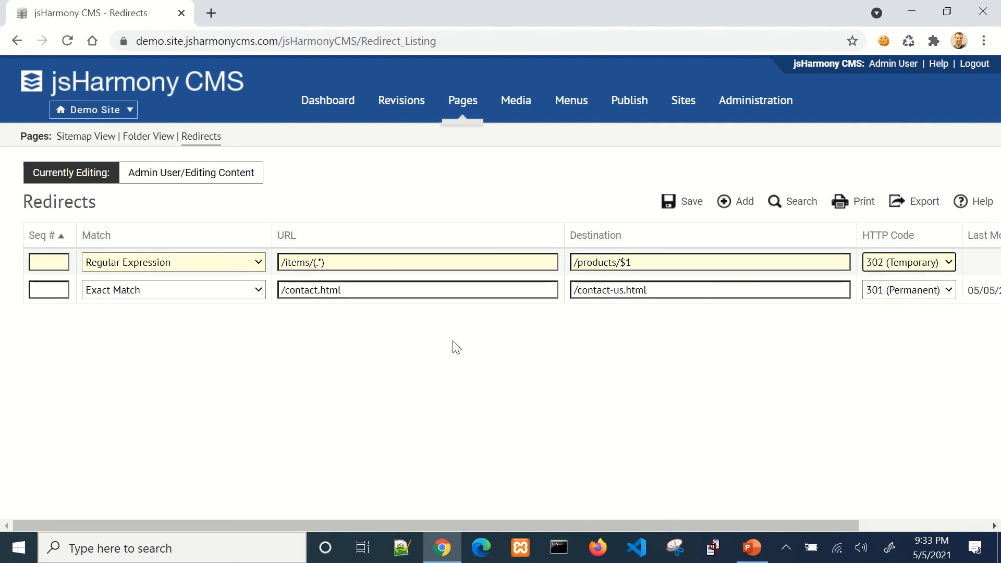
pyautogui.hotkey('ctrl', 's')
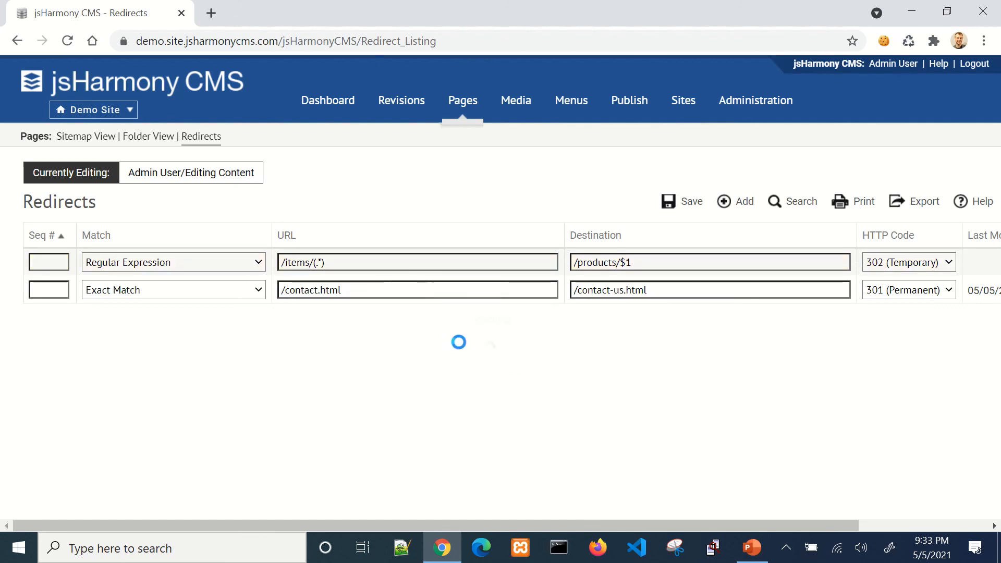